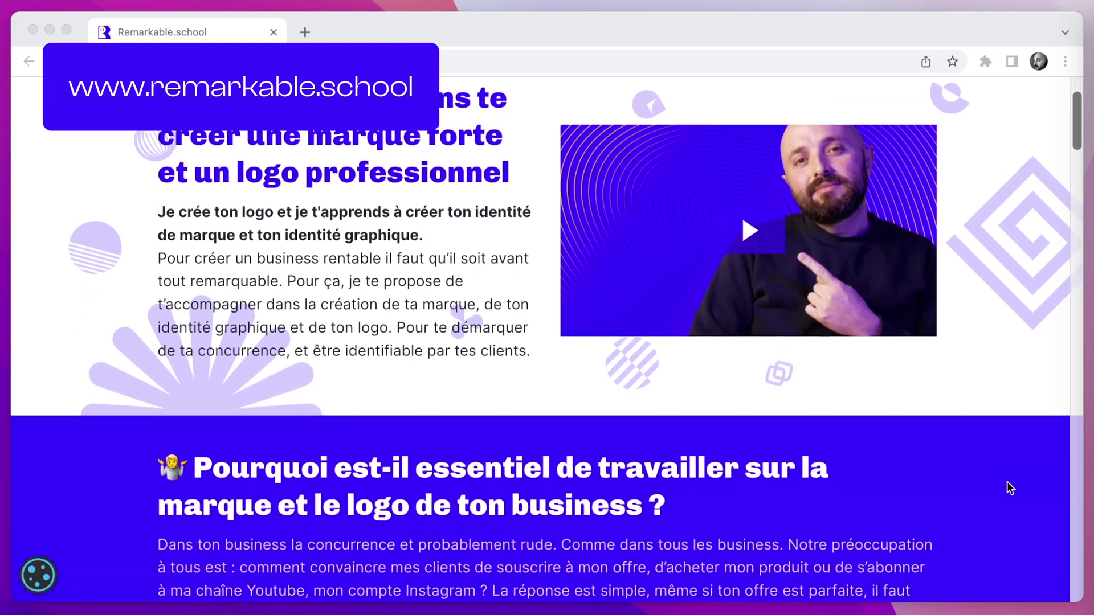
scroll(1007, 484, "down", 5)
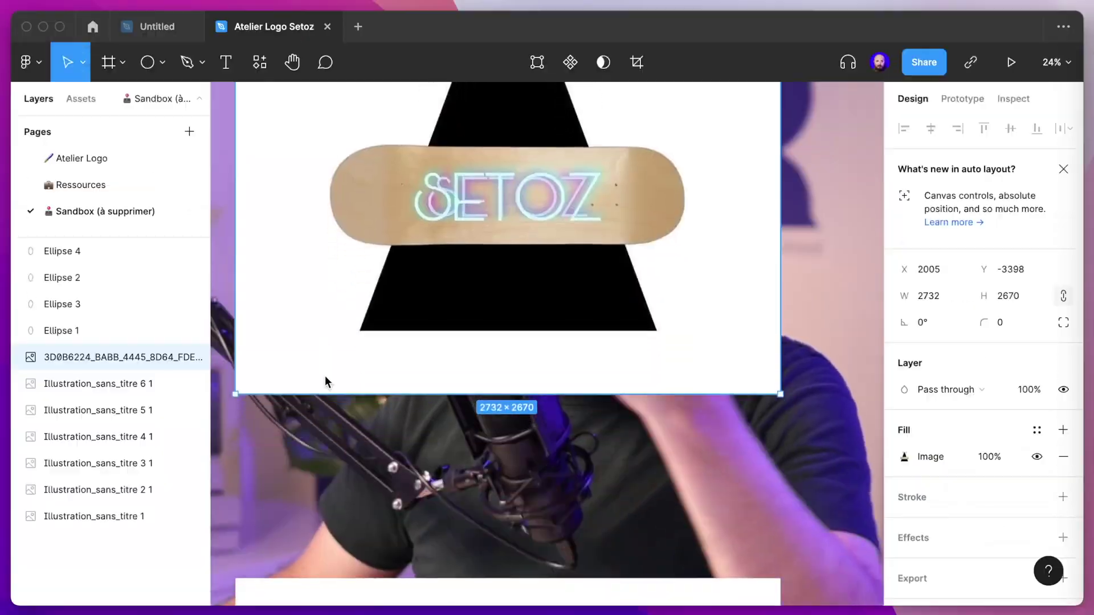
Step: Examine the sheet of black pencil logo sketches that combine triangles with skateboards
scroll(325, 375, "down", 5)
scroll(325, 375, "down", 4)
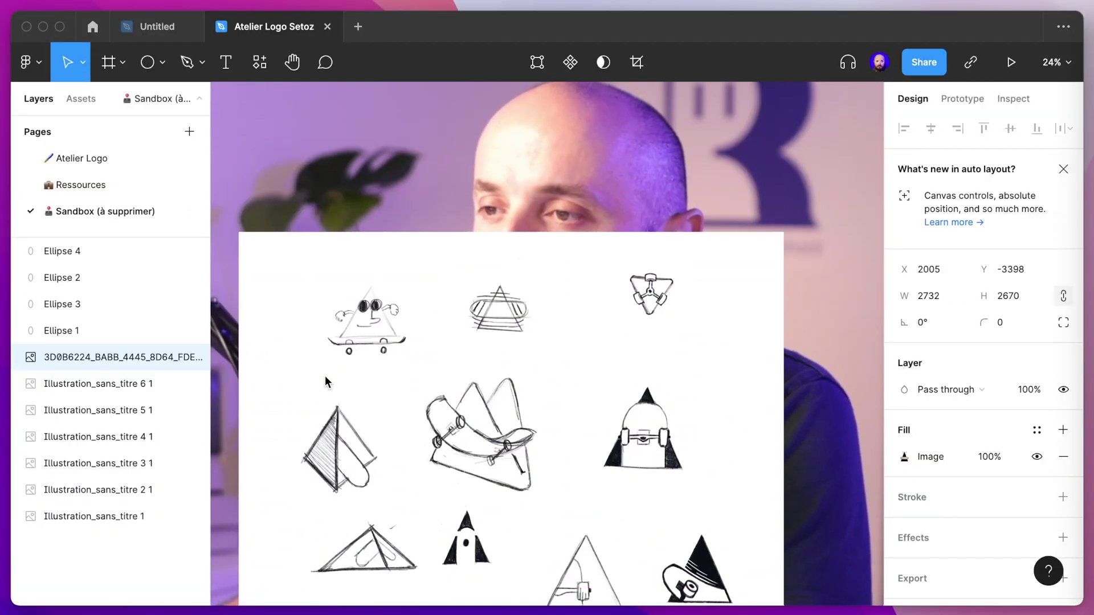
scroll(325, 374, "up", 3)
scroll(325, 375, "right", 3)
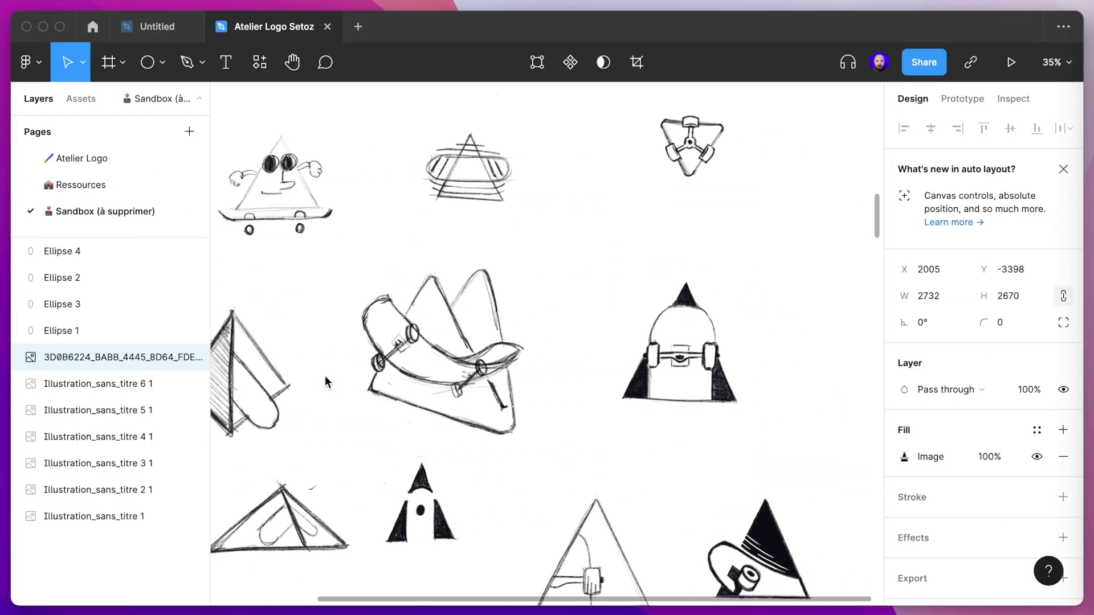
scroll(324, 375, "down", 2)
scroll(325, 375, "up", 5)
scroll(420, 281, "left", 2)
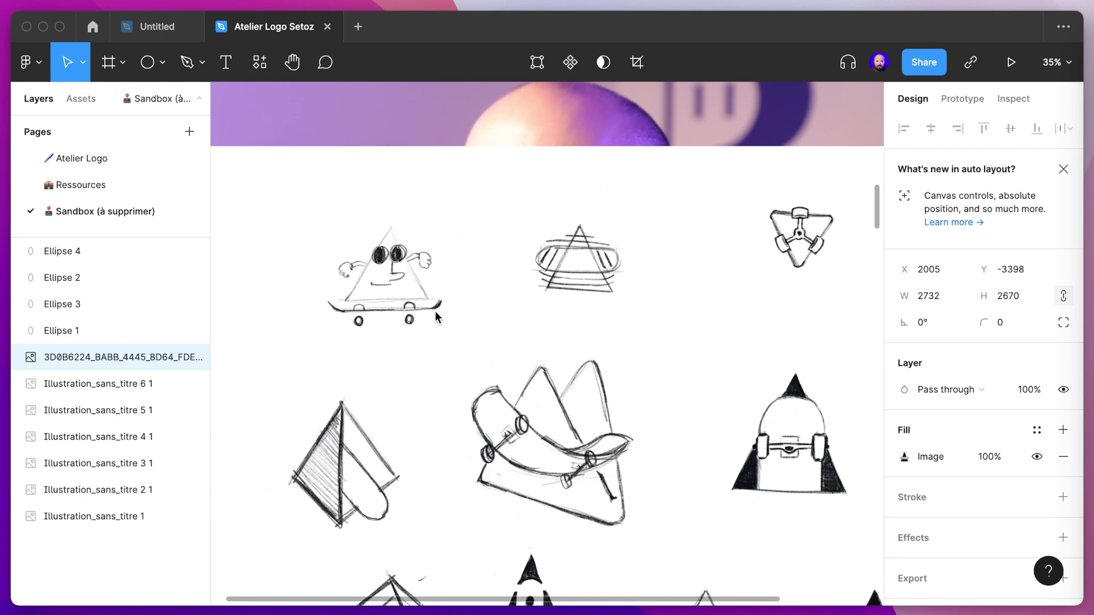
scroll(347, 260, "up", 5)
scroll(348, 261, "down", 3)
scroll(347, 261, "right", 8)
scroll(608, 322, "up", 4)
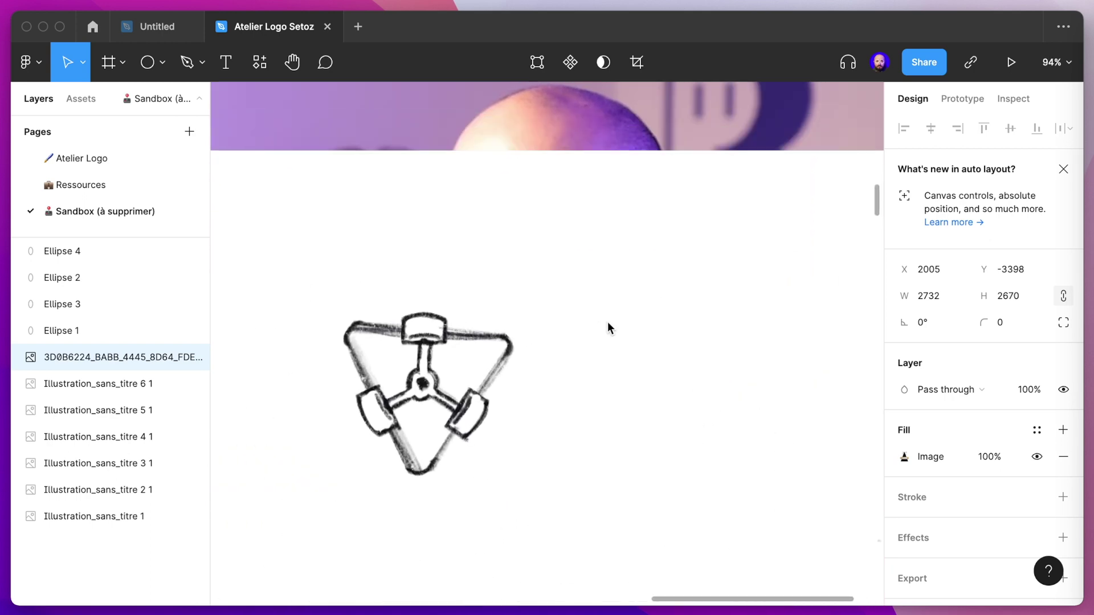
scroll(608, 321, "up", 5)
scroll(608, 321, "down", 7)
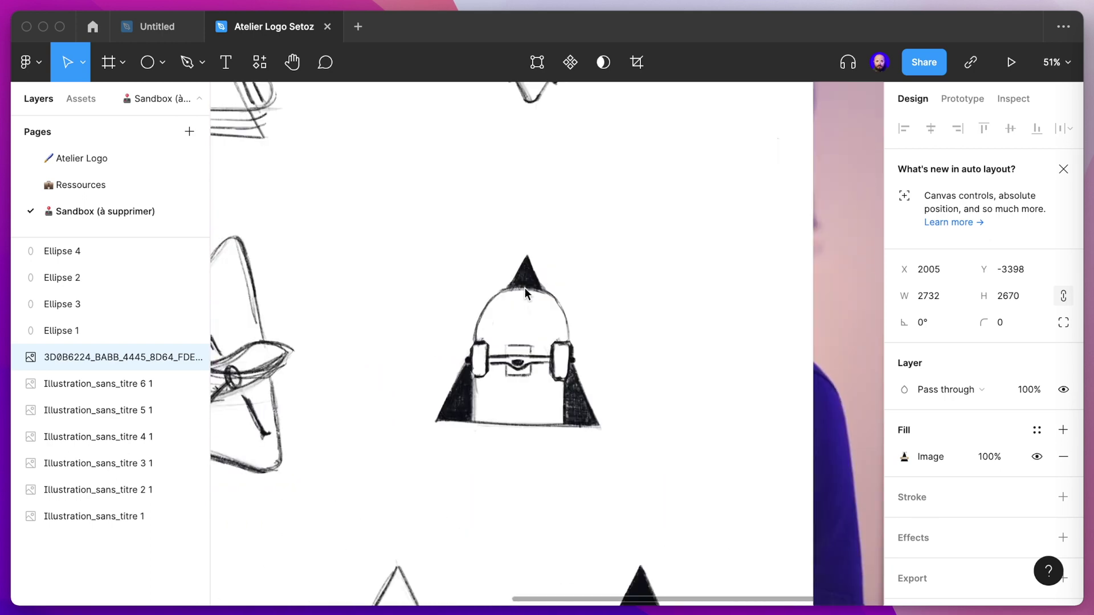
scroll(582, 269, "down", 2)
scroll(582, 269, "left", 9)
scroll(582, 269, "down", 4)
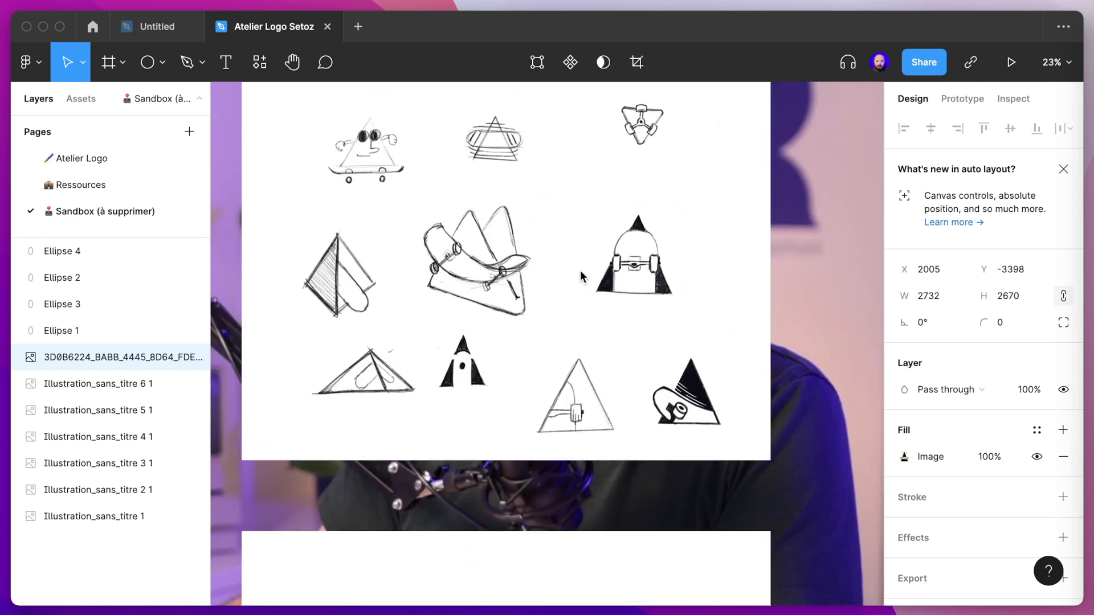
Step: Examine the blue logo sketches of triangles, skateboard wheels and skating characters
scroll(580, 270, "down", 10)
scroll(568, 298, "down", 2)
scroll(568, 298, "up", 4)
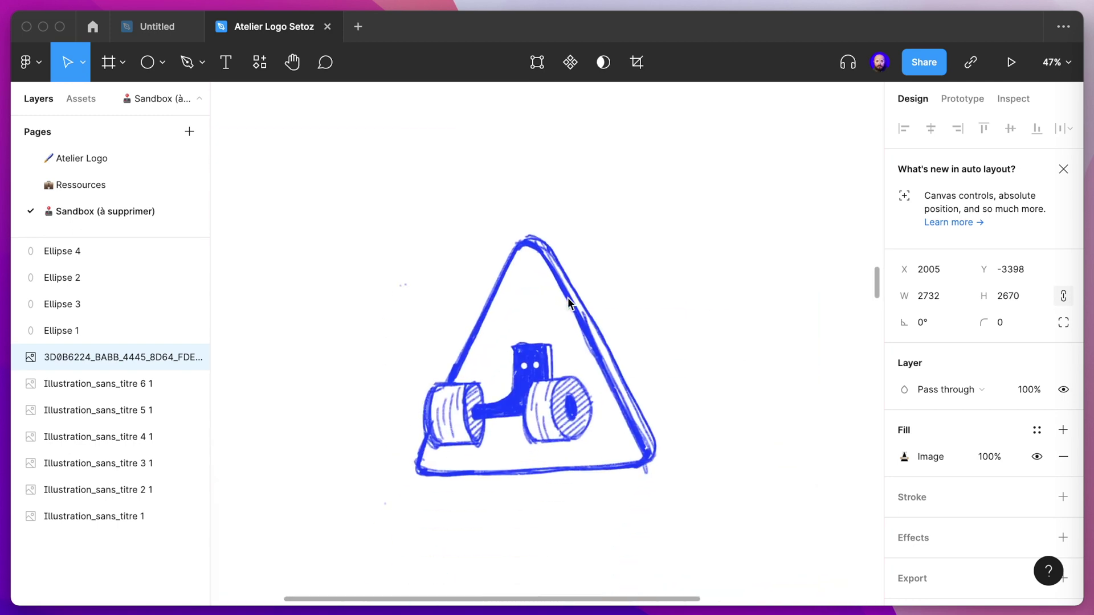
scroll(568, 298, "left", 10)
scroll(568, 298, "up", 4)
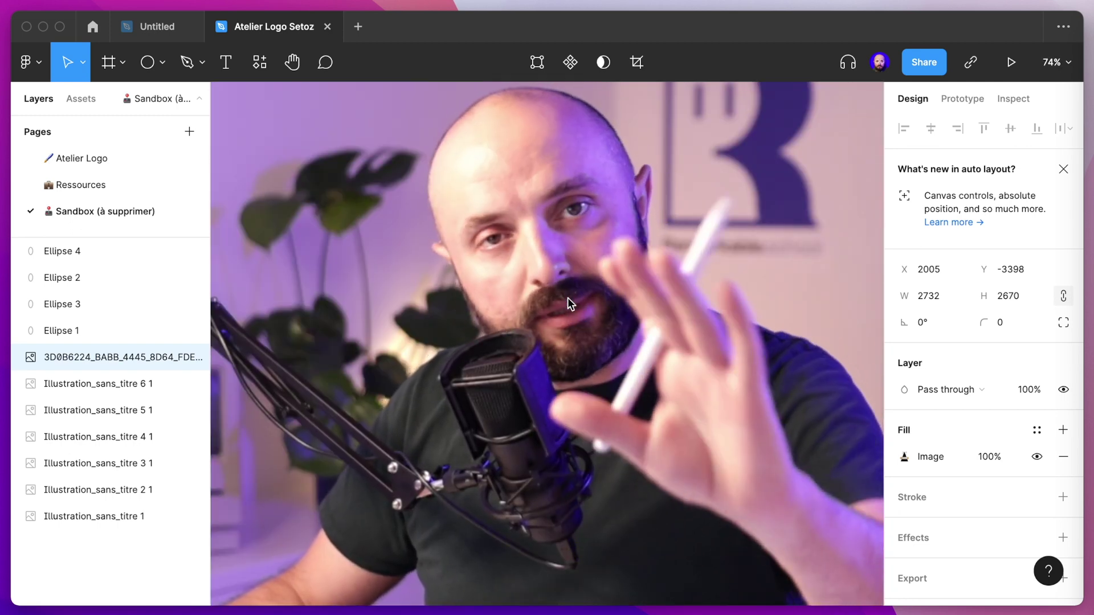
scroll(600, 349, "left", 5)
scroll(600, 349, "down", 4)
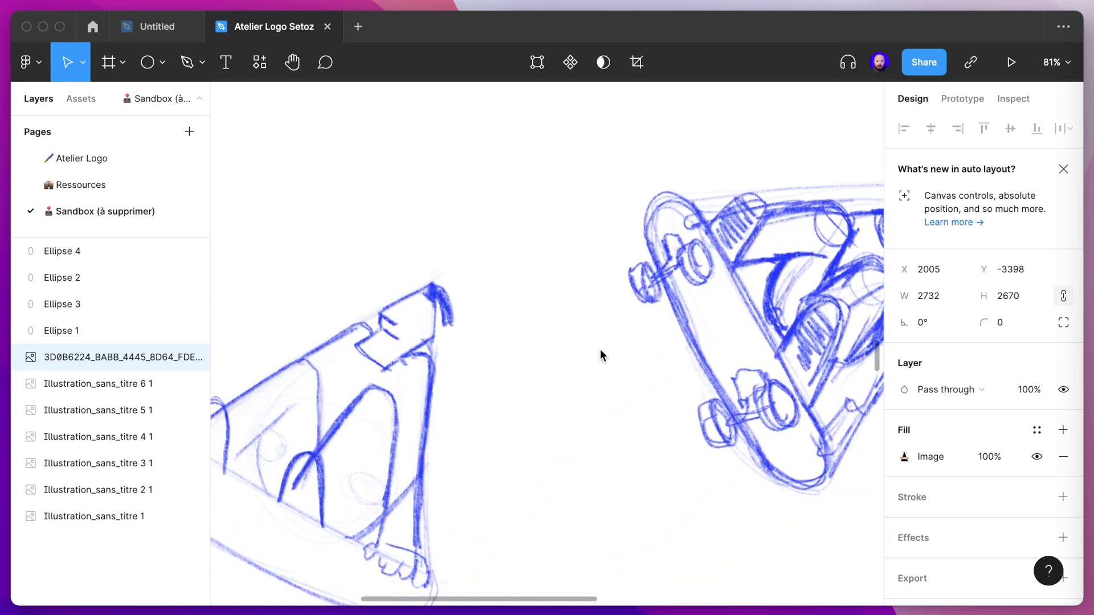
scroll(600, 350, "left", 5)
scroll(600, 350, "down", 3)
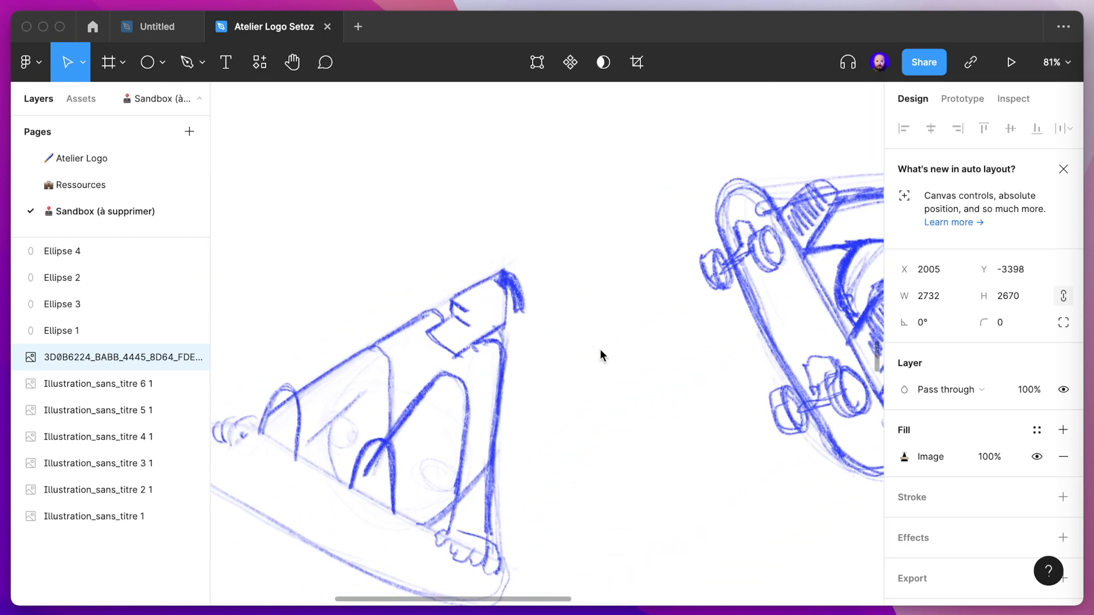
scroll(600, 349, "right", 10)
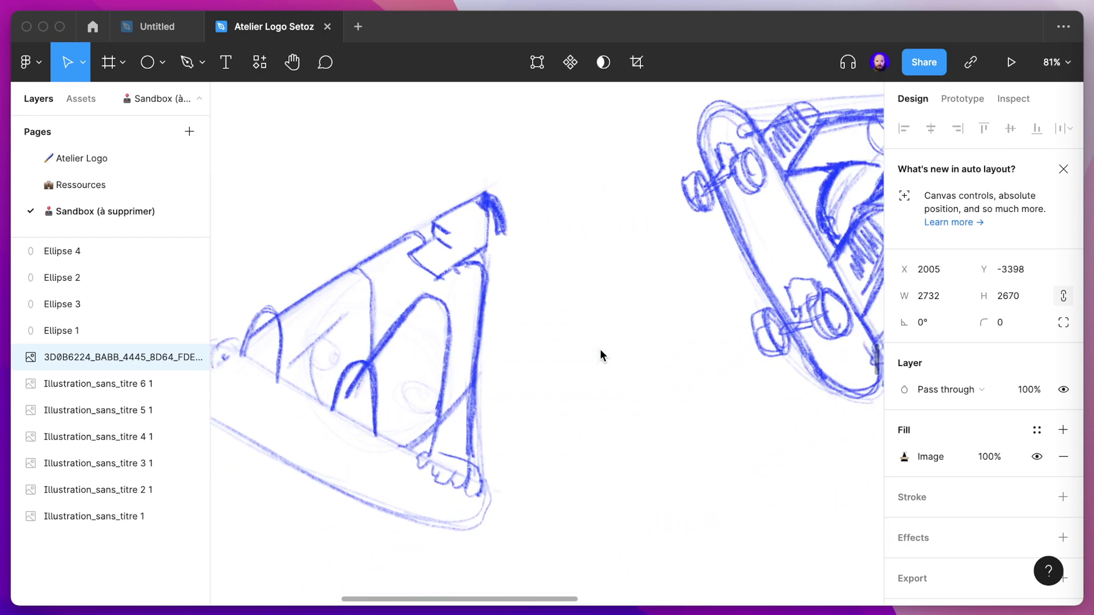
scroll(600, 349, "down", 5)
scroll(605, 348, "down", 1)
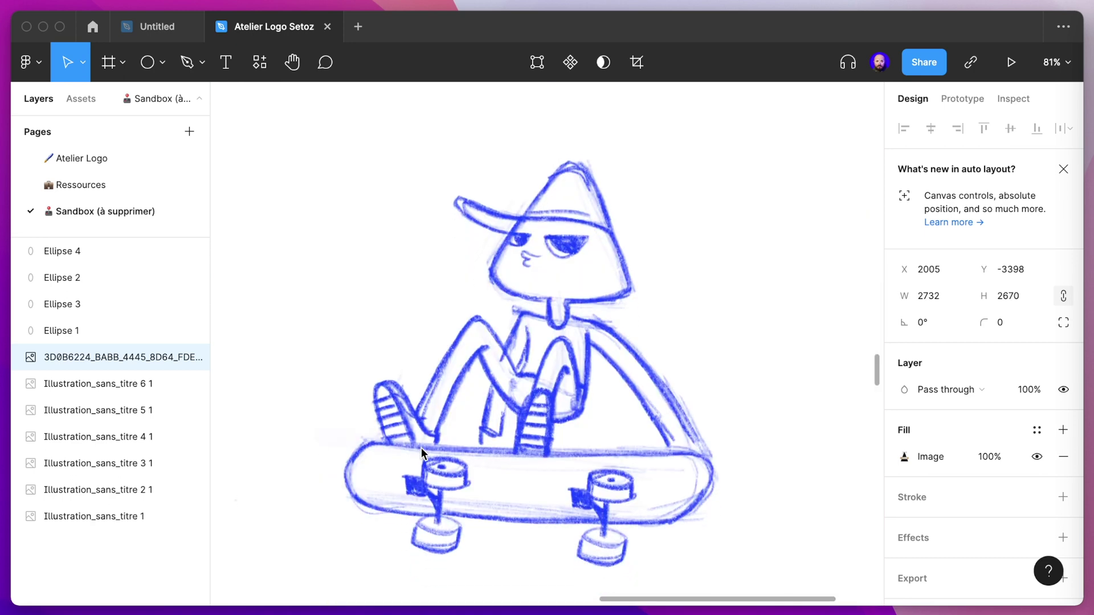
scroll(422, 453, "left", 3)
scroll(422, 453, "down", 2)
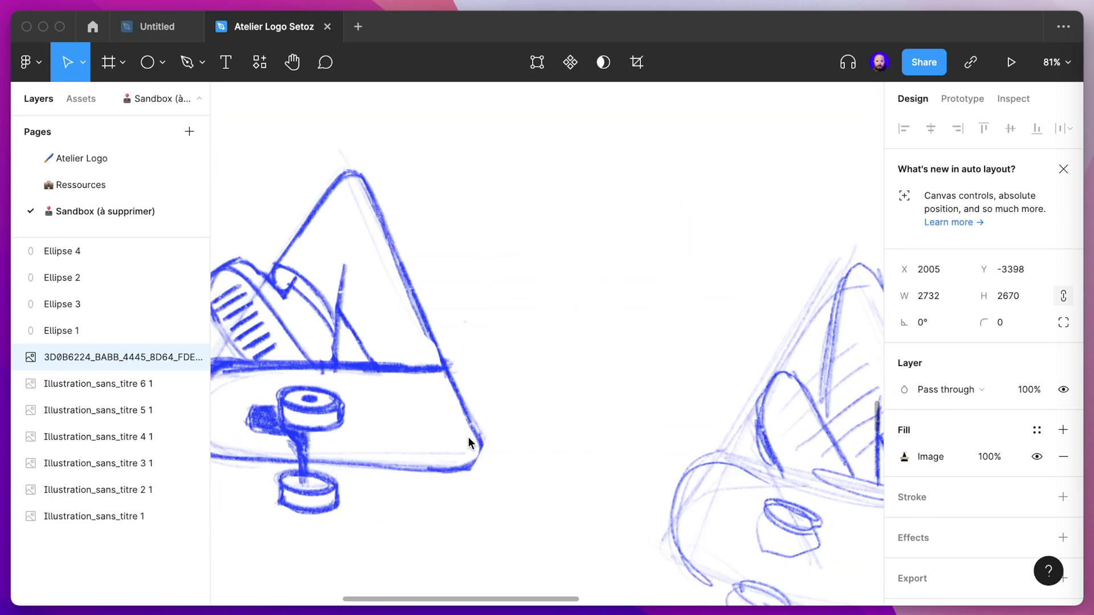
scroll(469, 442, "left", 6)
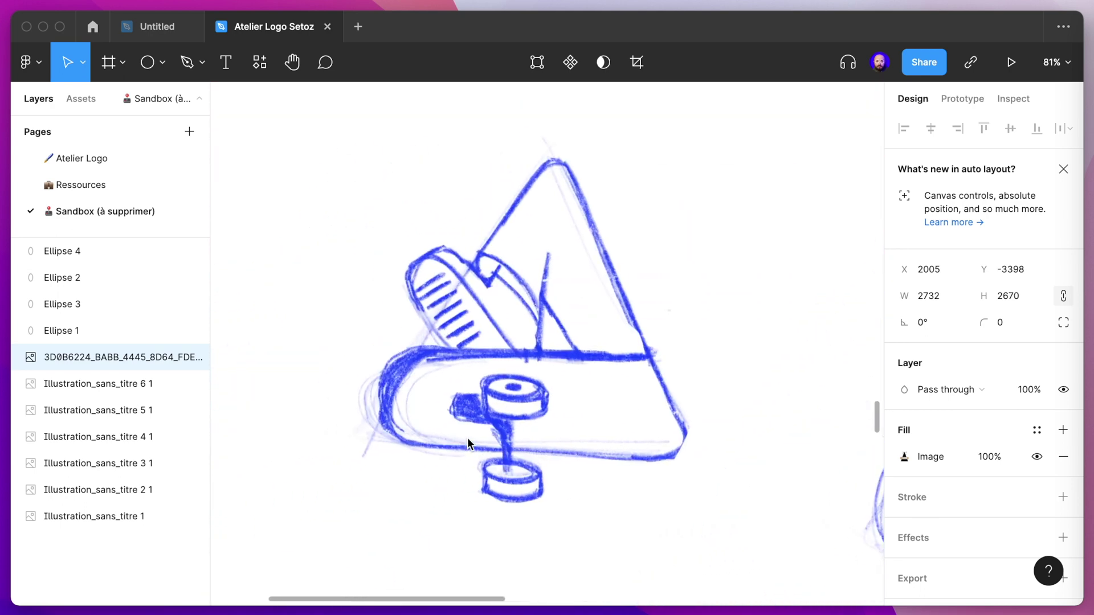
Step: Examine the last sheet of blue triangular skateboard sketches, especially the filled-in version with the truck and speed lines
scroll(468, 444, "down", 5)
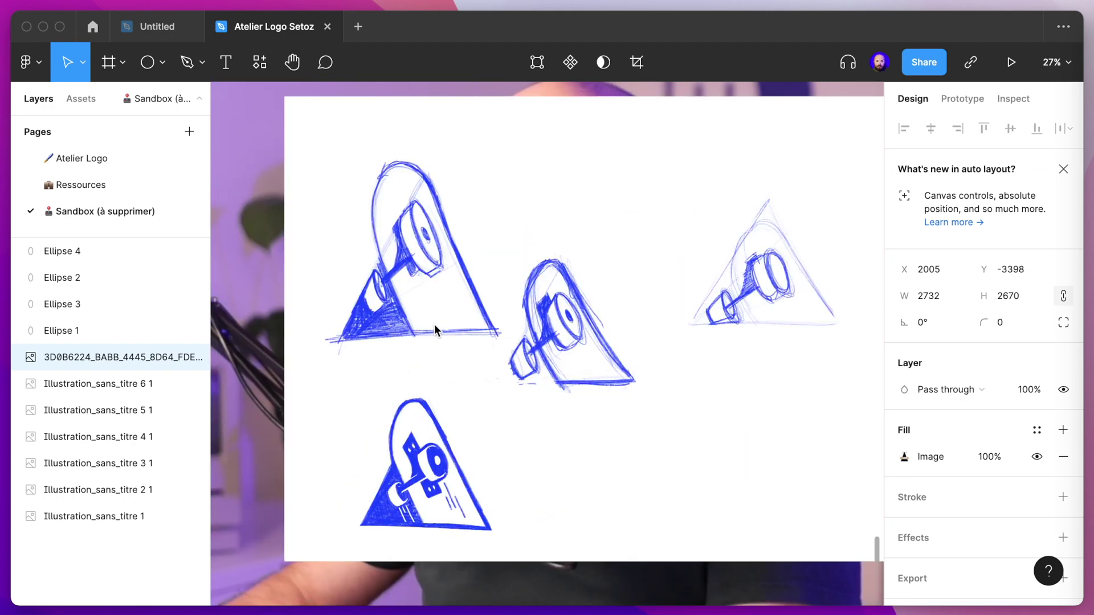
scroll(416, 316, "up", 5)
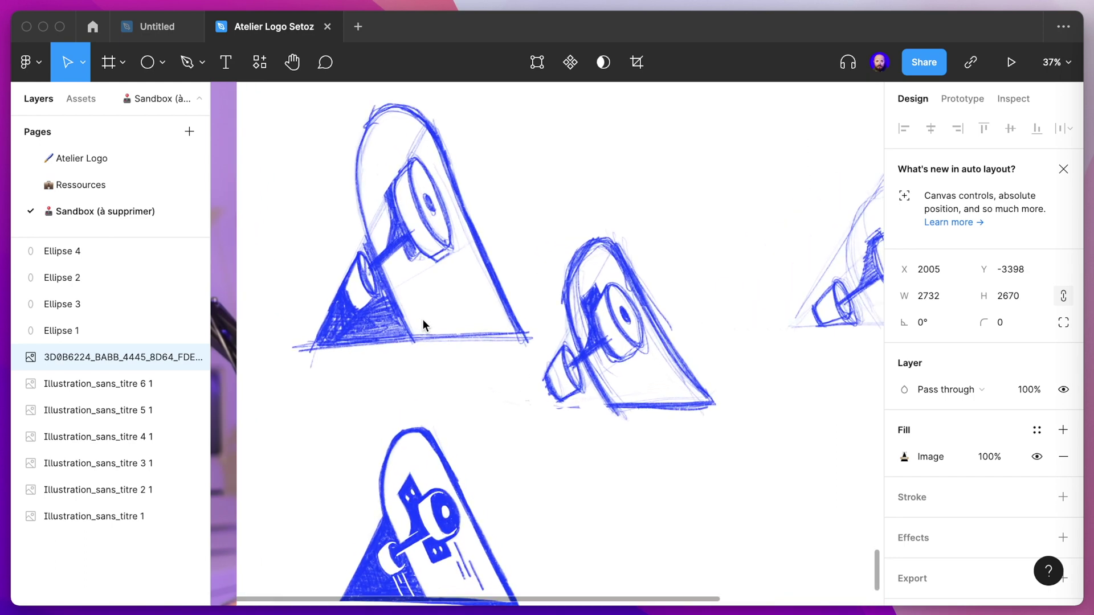
scroll(576, 347, "down", 3)
scroll(572, 347, "up", 5)
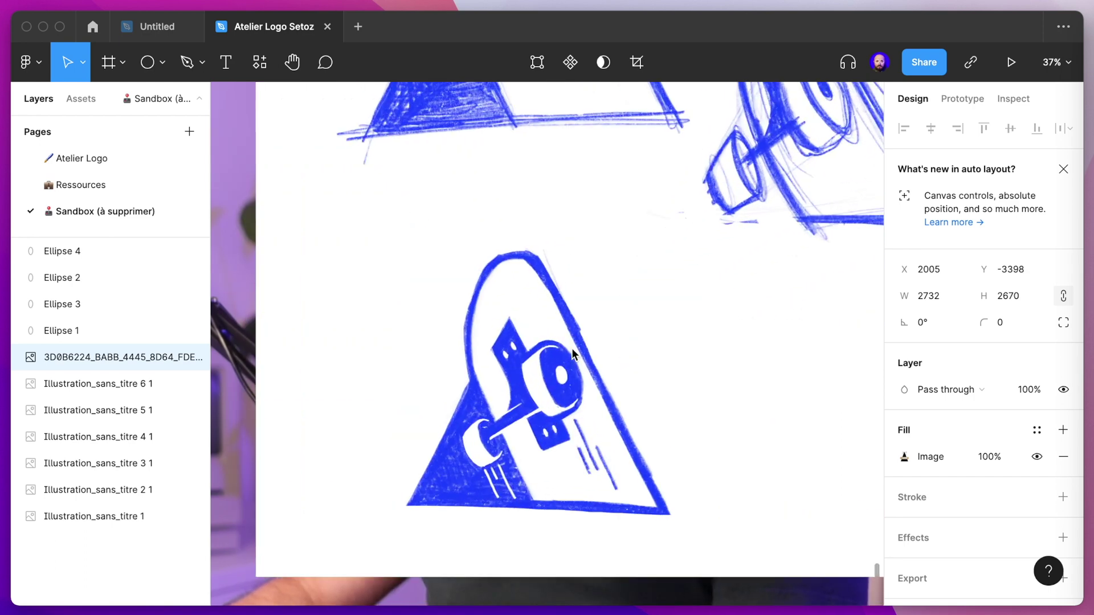
scroll(572, 353, "down", 2)
scroll(571, 353, "left", 2)
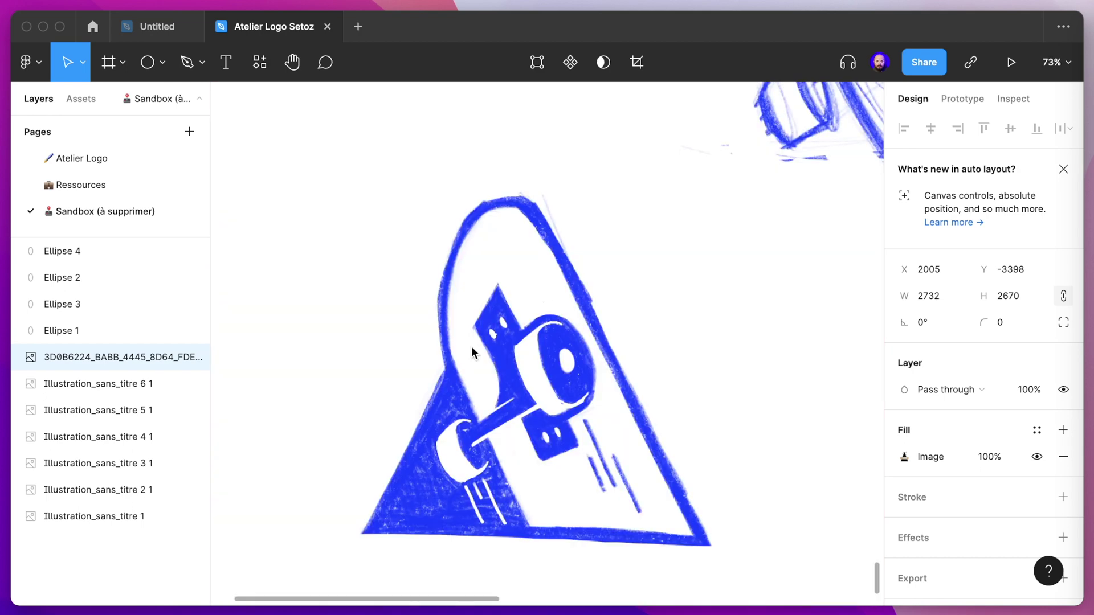
scroll(472, 347, "up", 1)
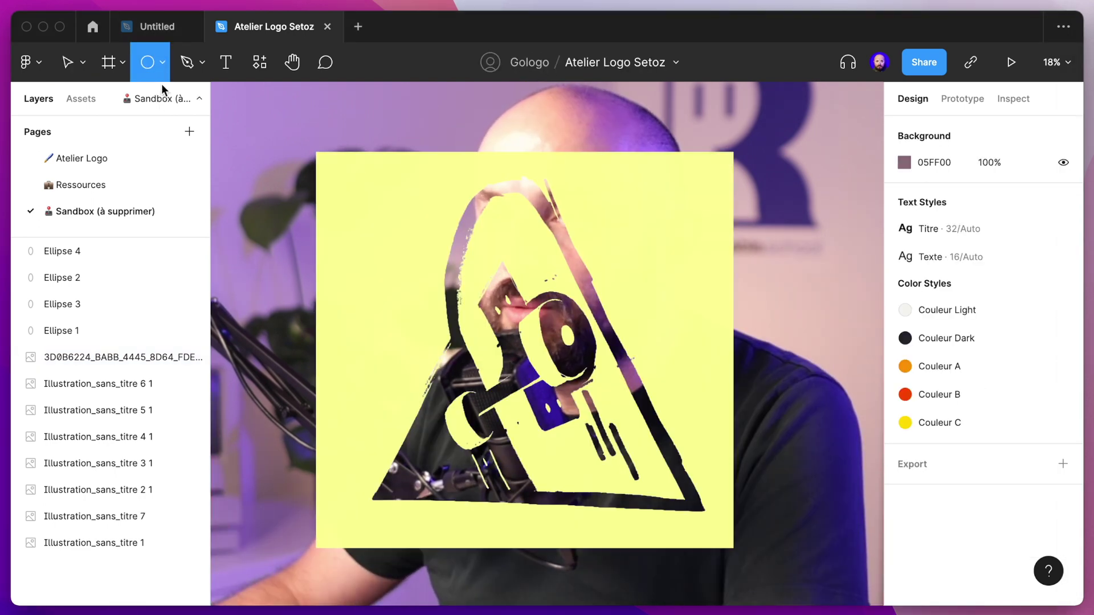
Step: Draw a triangle over the traced skateboard logo and resize it to about 2642 × 2759
left_click(162, 64)
left_click(144, 182)
left_click_drag(359, 549, 708, 221)
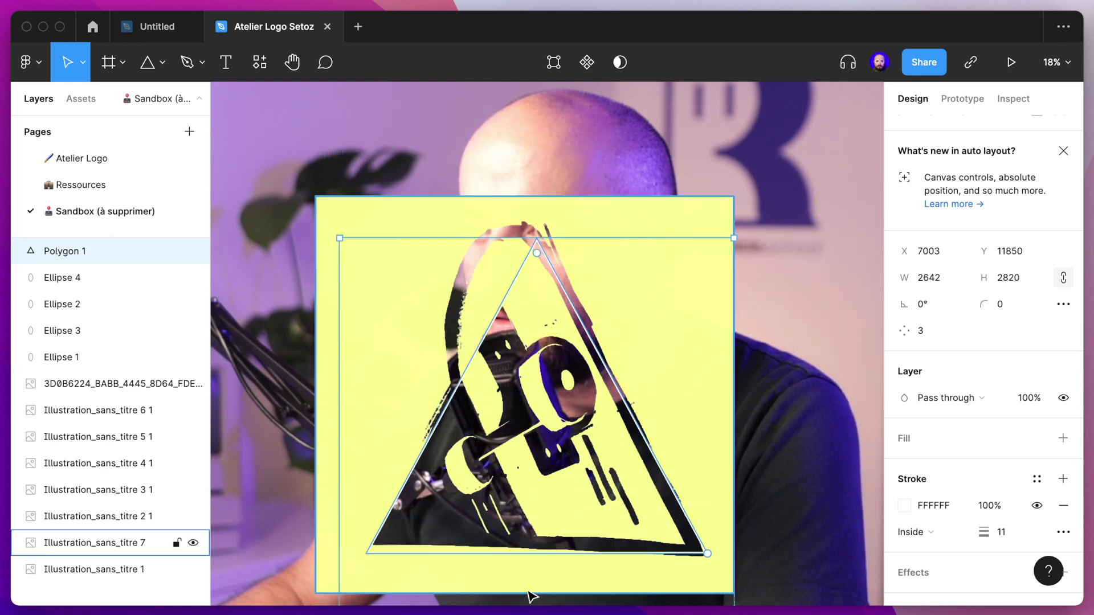
scroll(533, 592, "down", 2)
left_click_drag(529, 574, 529, 565)
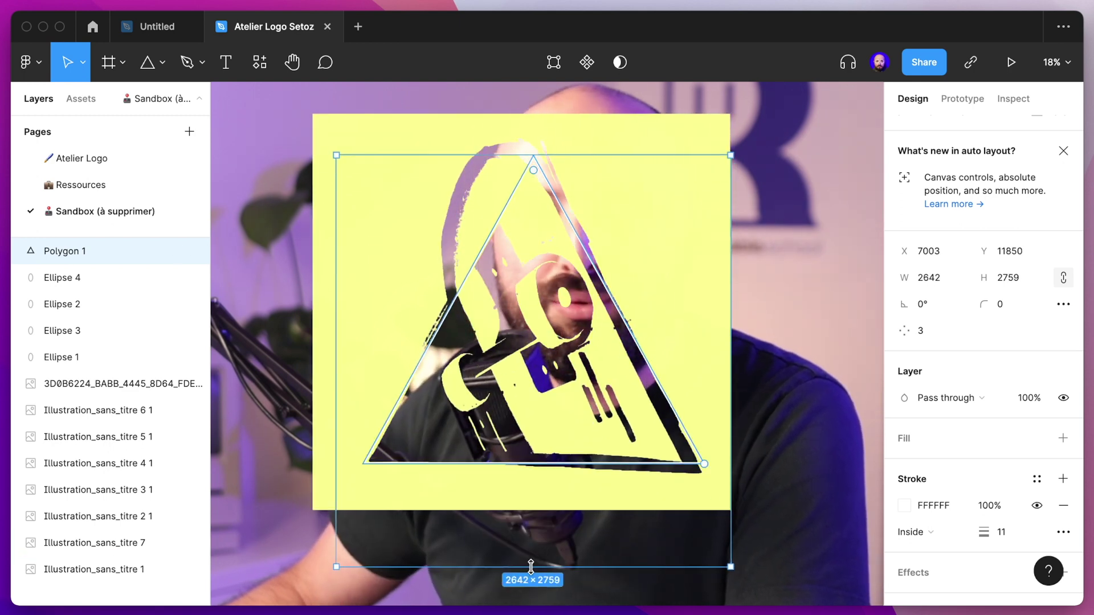
Step: Set the triangle's stroke thickness to 71 and stretch its height to about 2763
scroll(620, 415, "up", 1)
scroll(620, 415, "right", 1)
scroll(618, 413, "up", 8)
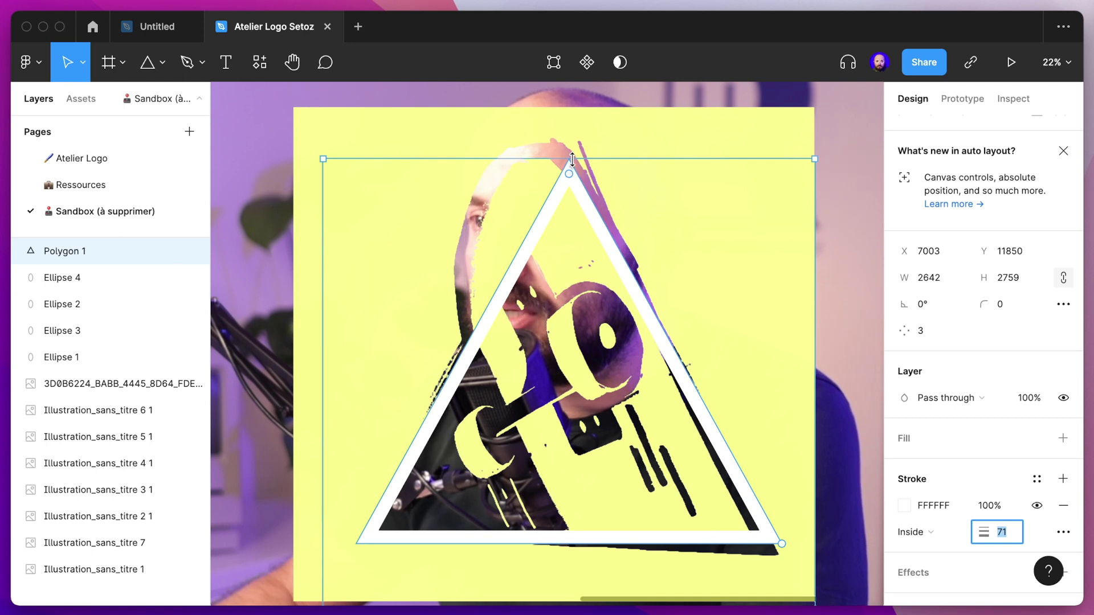
left_click_drag(572, 159, 576, 155)
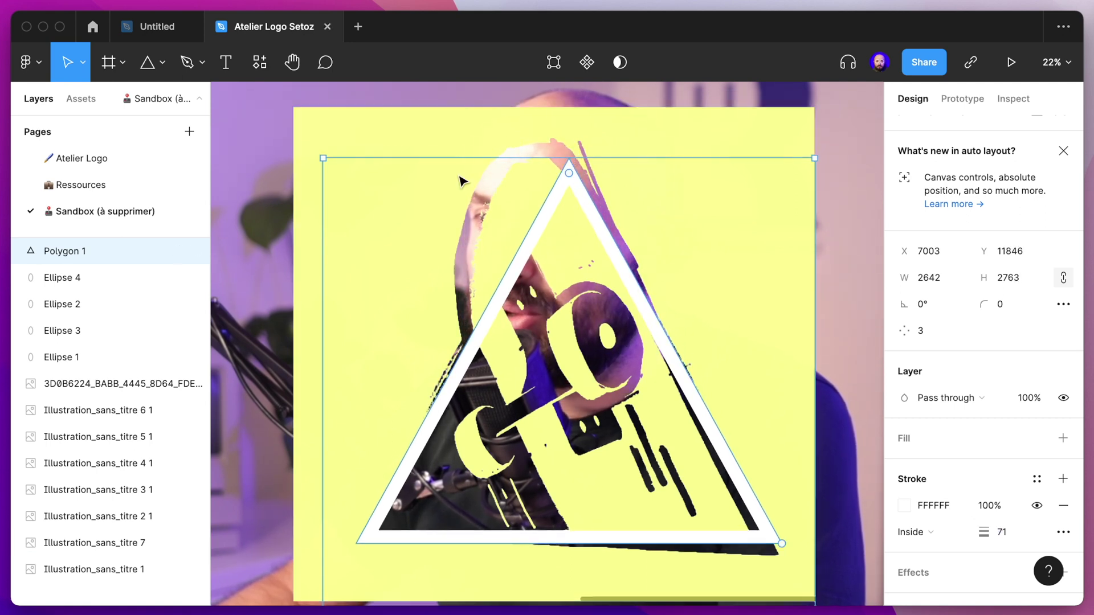
left_click_drag(581, 242, 821, 283)
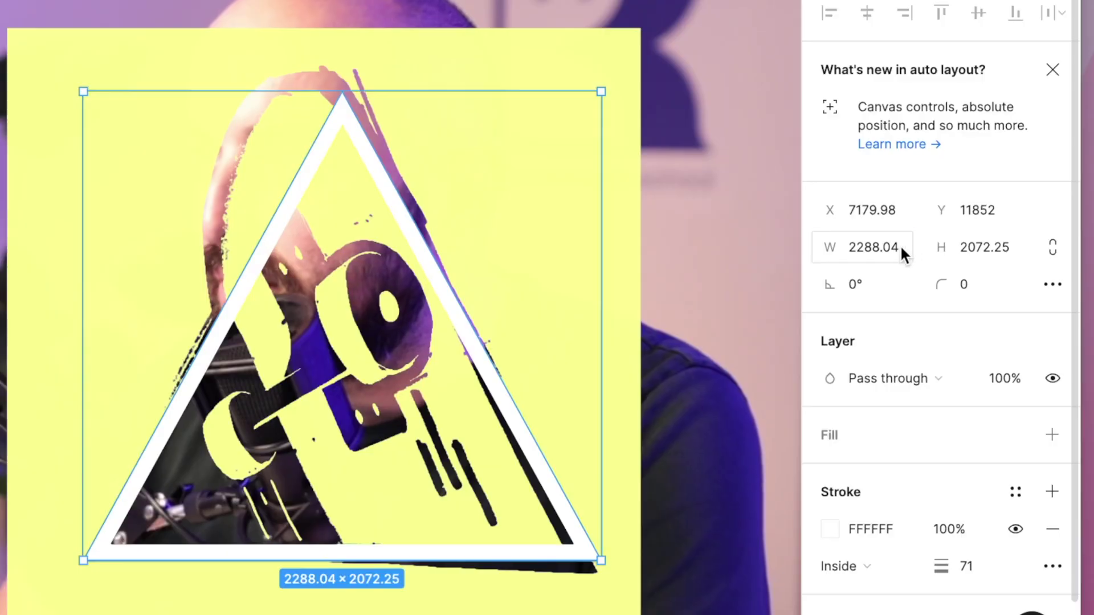
Step: Round the triangle's dimensions to a width of 2288 and a height of 2072
left_click(954, 295)
key("Right")
key("BackSpace")
key("BackSpace")
key("BackSpace")
key("Tab")
key("Right")
key("BackSpace")
key("BackSpace")
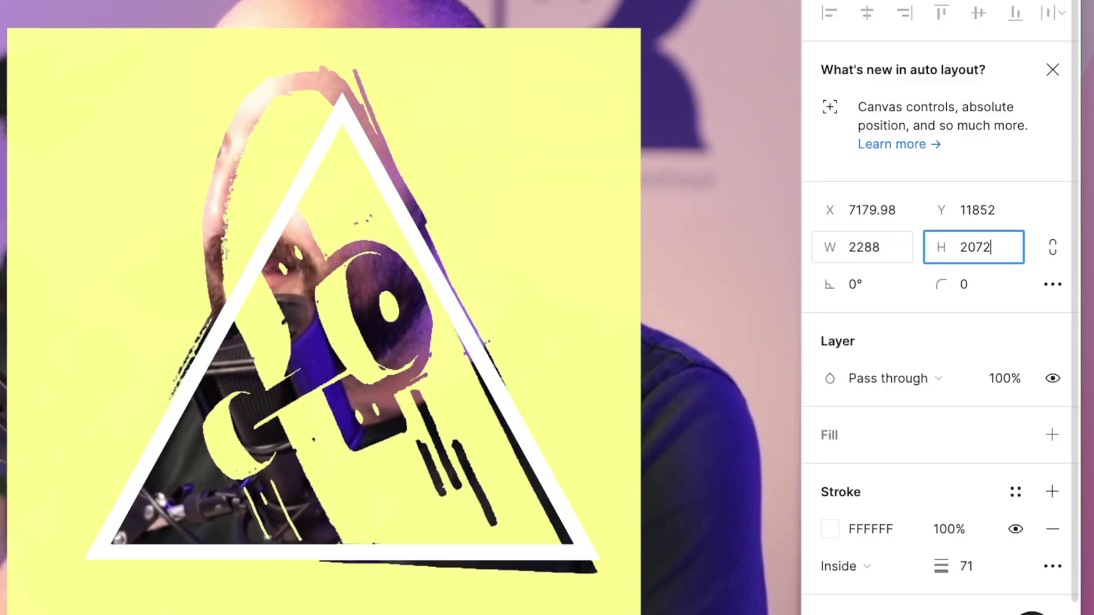
key("Return")
Step: Draw a red guide line from the triangle's lower-left corner across the logo and add a second copy at a shallower angle
left_click(695, 370)
scroll(694, 370, "up", 2)
scroll(651, 425, "up", 10)
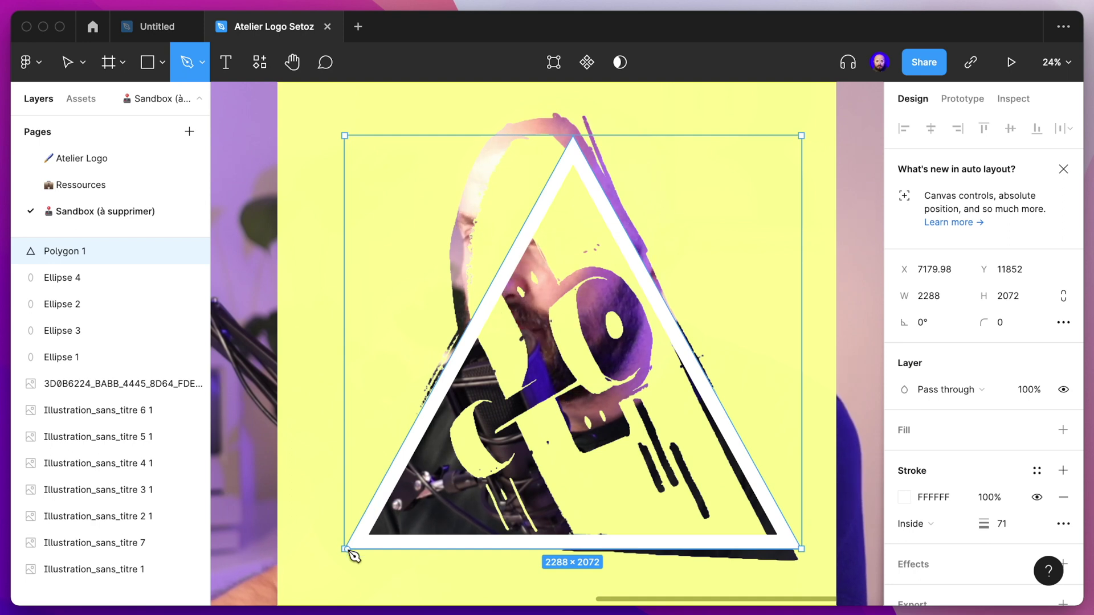
scroll(350, 554, "up", 15)
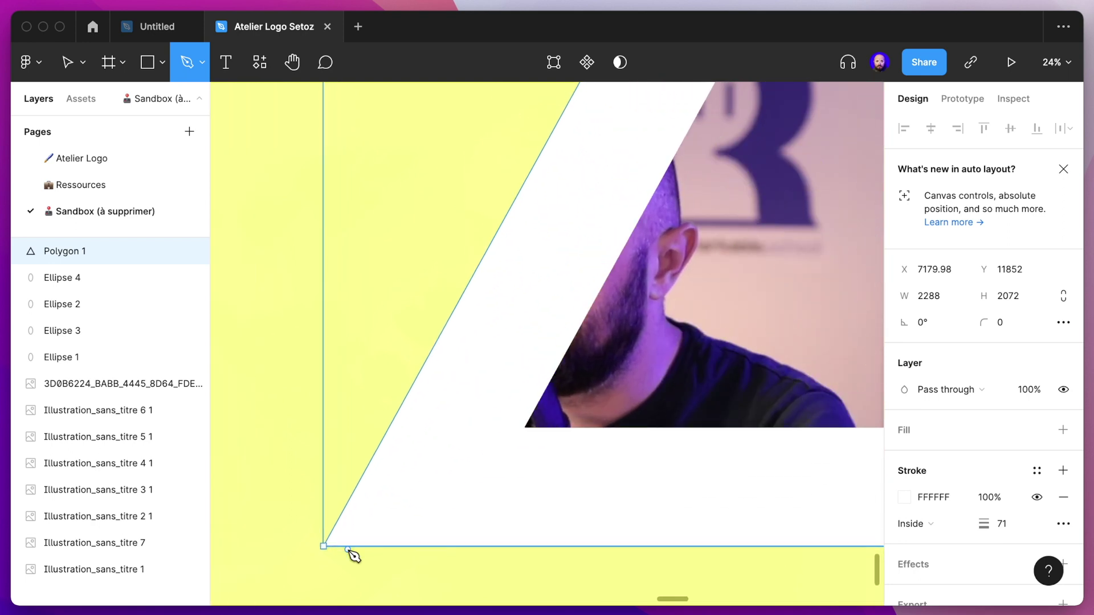
left_click(228, 537)
scroll(305, 508, "down", 3)
scroll(306, 507, "down", 10)
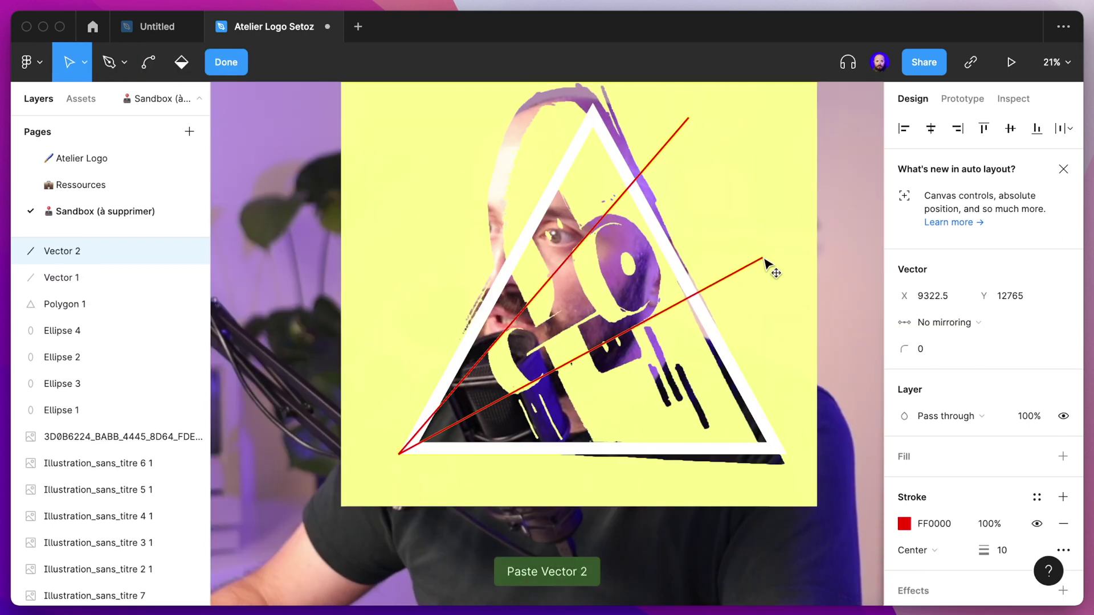
Step: Duplicate the red guide line and swing the copy's free end lower to form a third ray from the corner
key("ctrl+v")
left_click_drag(764, 251, 835, 310)
scroll(834, 310, "left", 3)
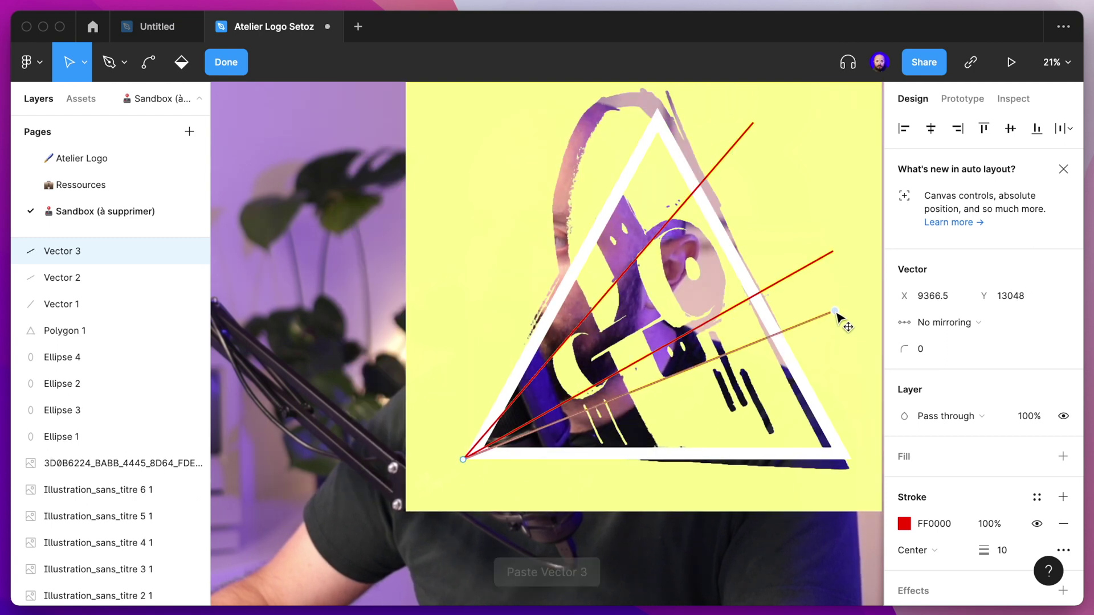
key("Escape")
scroll(723, 342, "up", 5)
scroll(723, 342, "right", 3)
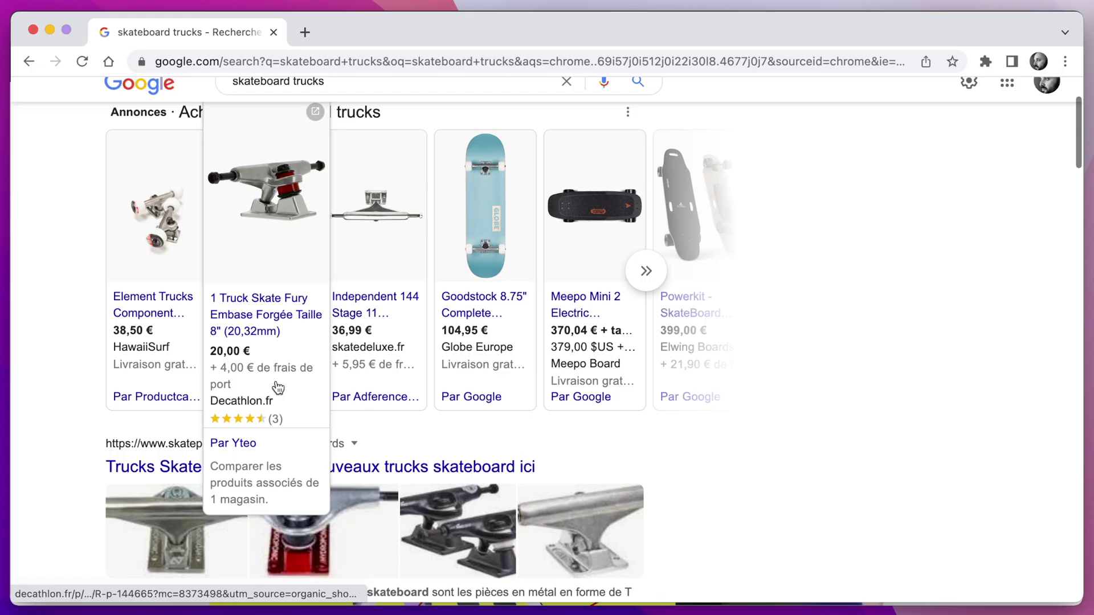
scroll(275, 386, "down", 3)
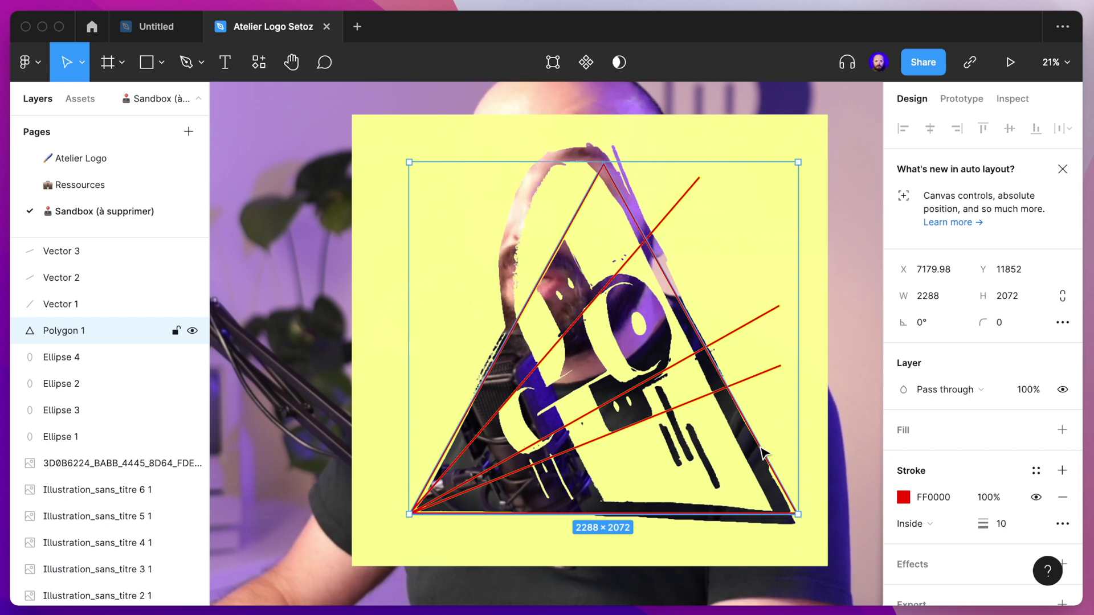
Step: Duplicate the red triangle, shift the copy horizontally to X 6129.98, and paste a further copy of the triangle
key("ctrl+v")
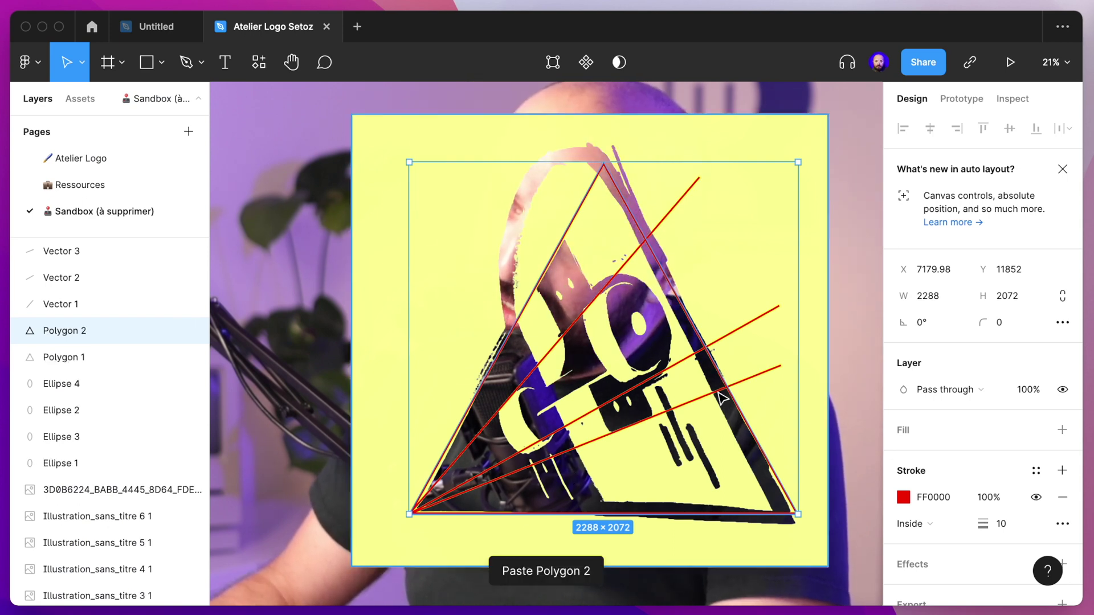
key("shift+Left")
key("shift+Left")
key("shift+Left")
key("shift+Left")
key("shift+Left")
key("shift+Left")
key("shift+Left")
key("shift+Left")
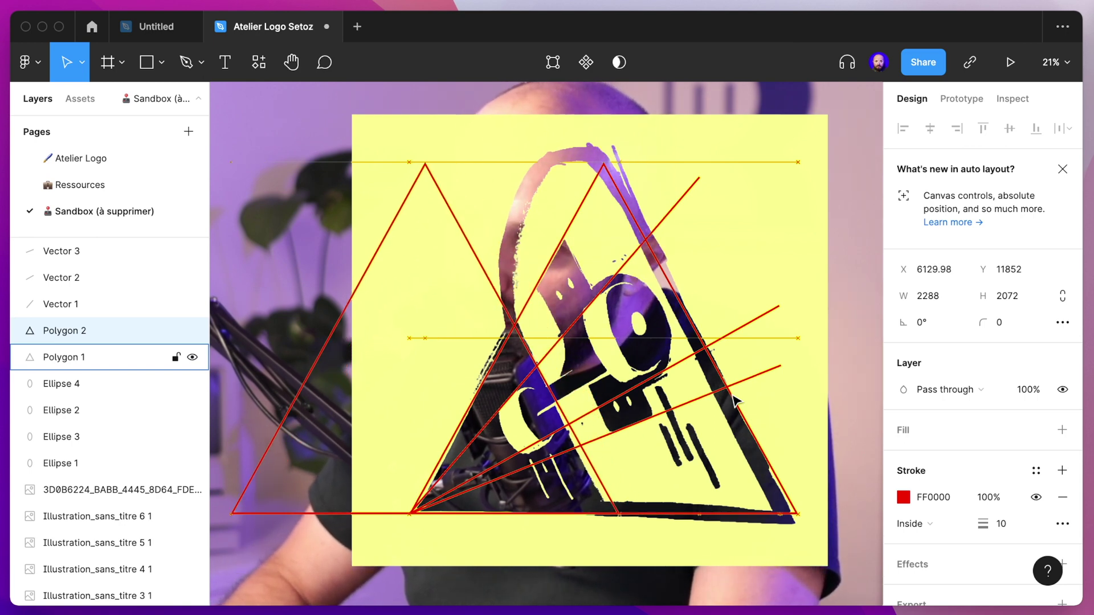
key("ctrl+v")
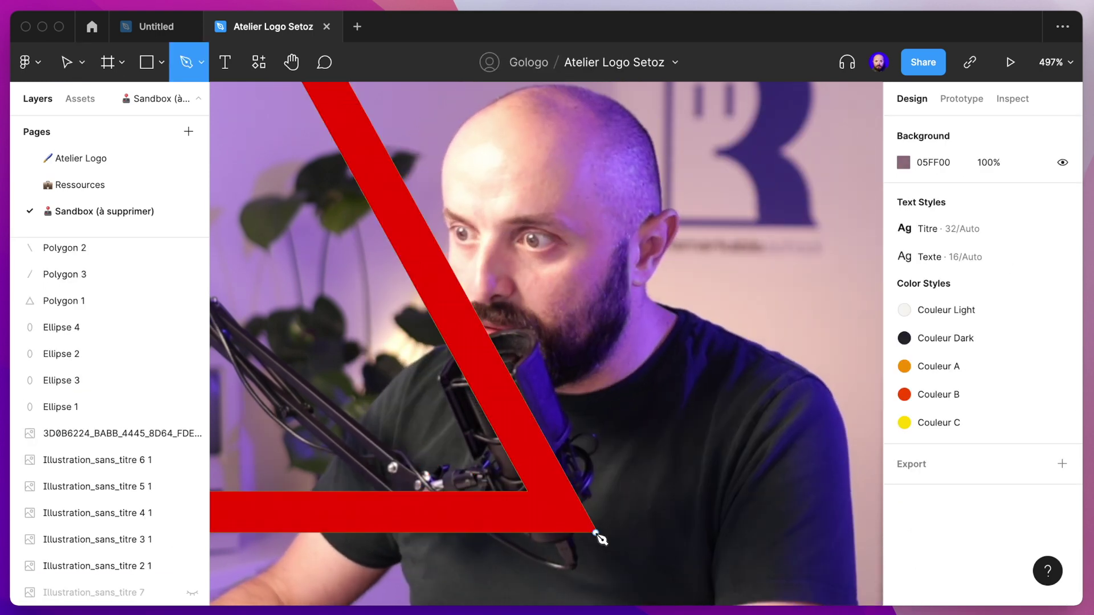
Step: Draw the skateboard deck's angular outline with the Pen from the lower-right guide corner through the guide intersections, about 1840 × 2388
double_click(598, 532)
scroll(602, 535, "down", 5)
left_click(506, 452)
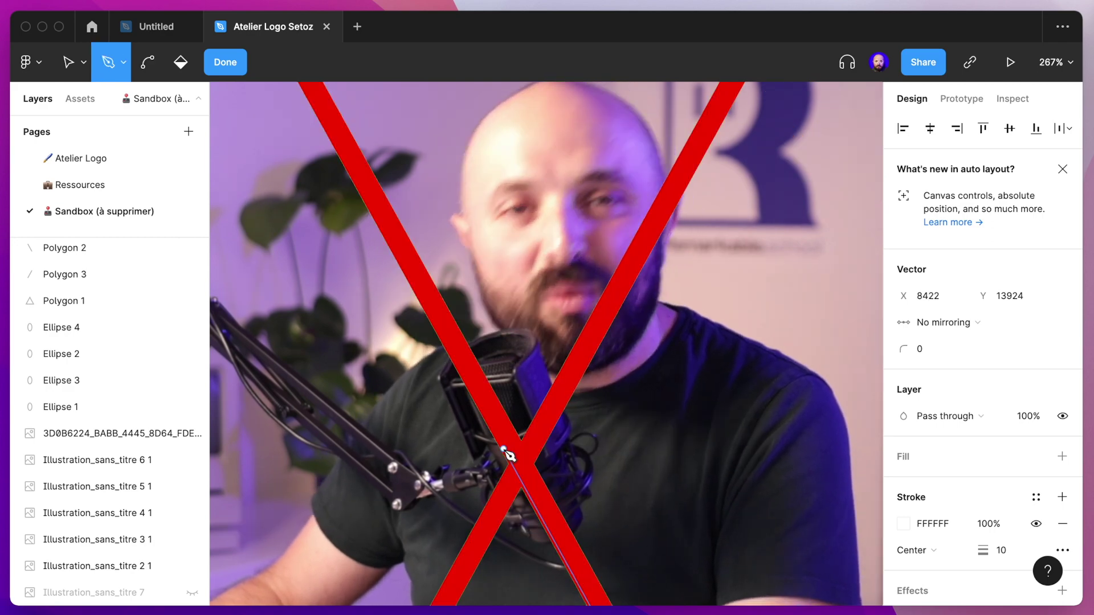
scroll(513, 456, "up", 5)
left_click(499, 314)
scroll(530, 284, "down", 3)
key("Return")
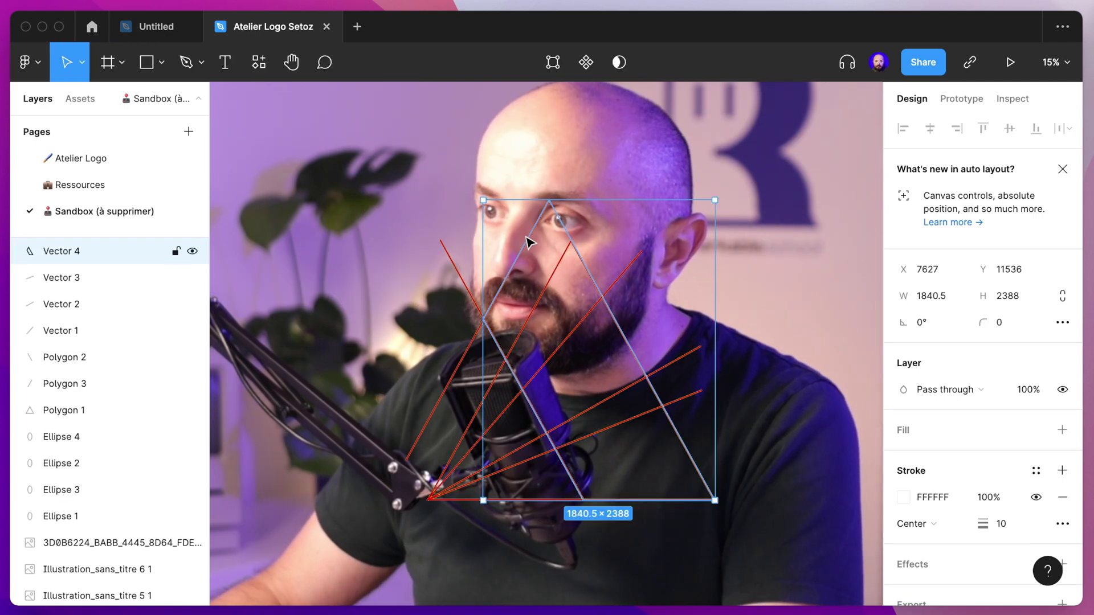
Step: Duplicate the descending red diagonal guide as parallel copies spaced 250 apart across the logo sketch
scroll(530, 239, "up", 3)
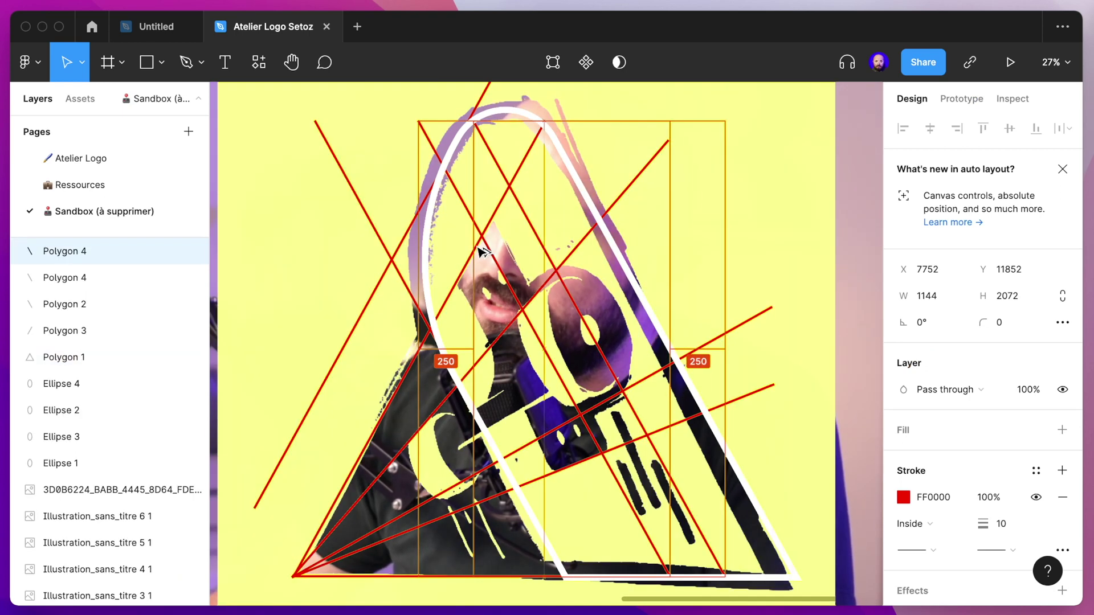
left_click_drag(497, 263, 353, 352)
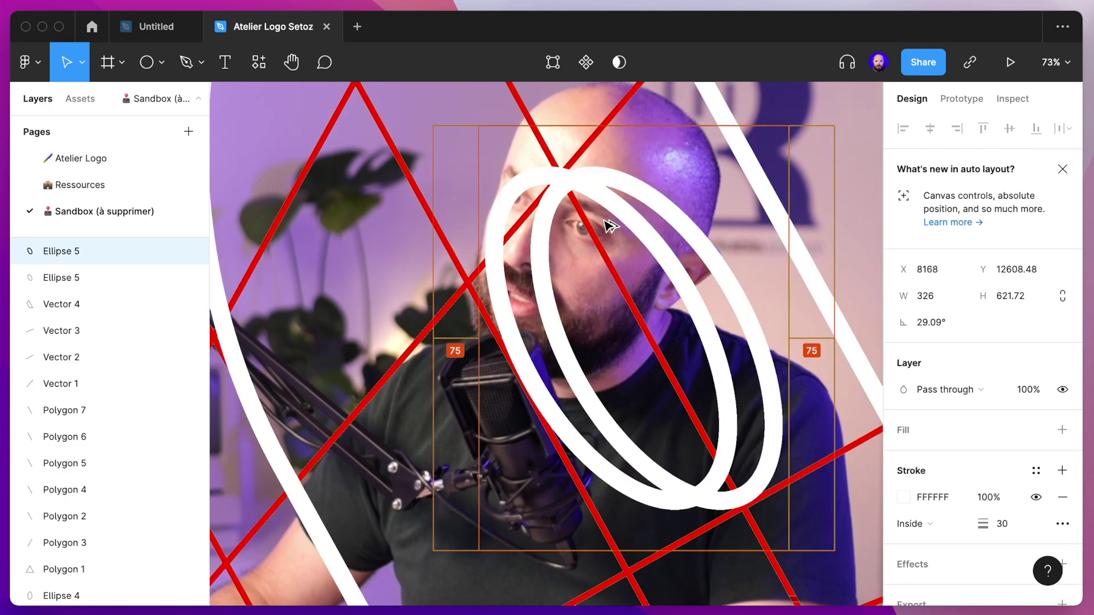
Step: Duplicate the tilted ellipses of the large and small wheels toward the lower left and scale the copies down as rear faces
left_click_drag(606, 225, 561, 308)
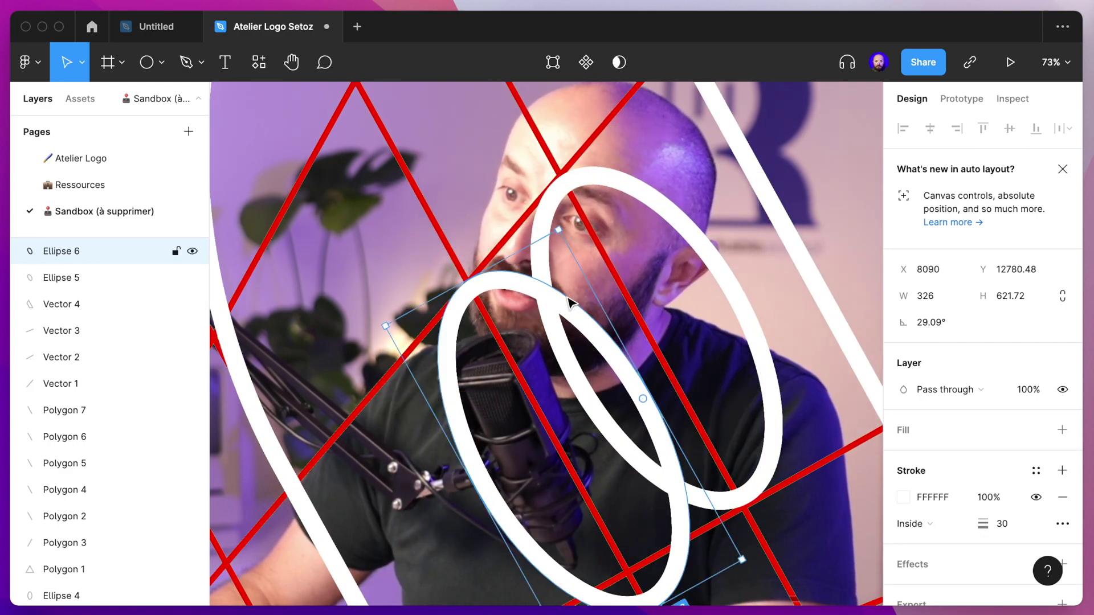
scroll(570, 301, "down", 4)
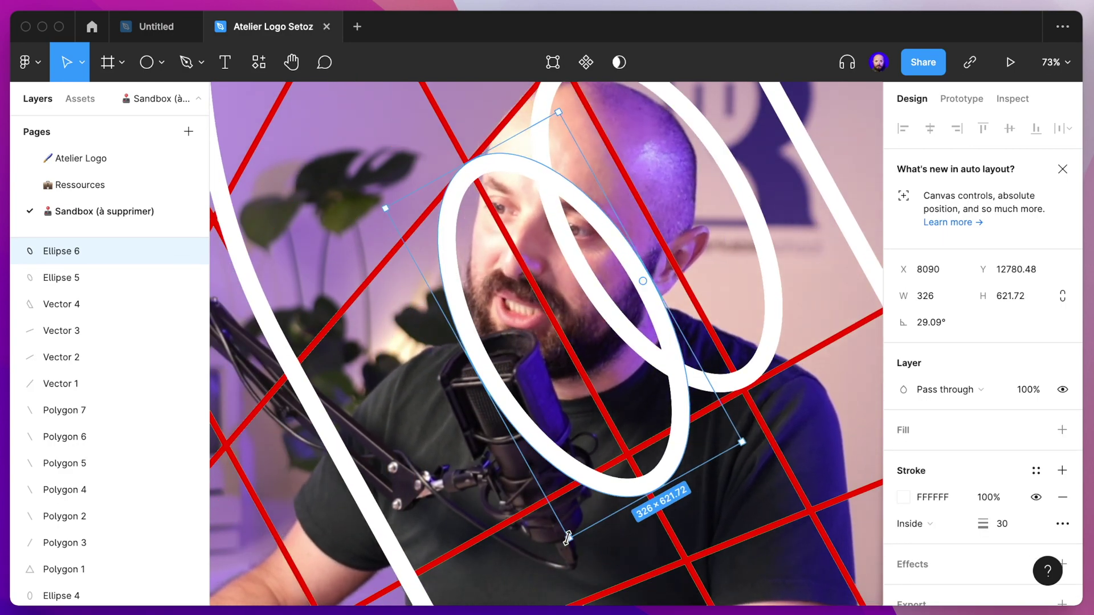
left_click_drag(568, 538, 568, 524)
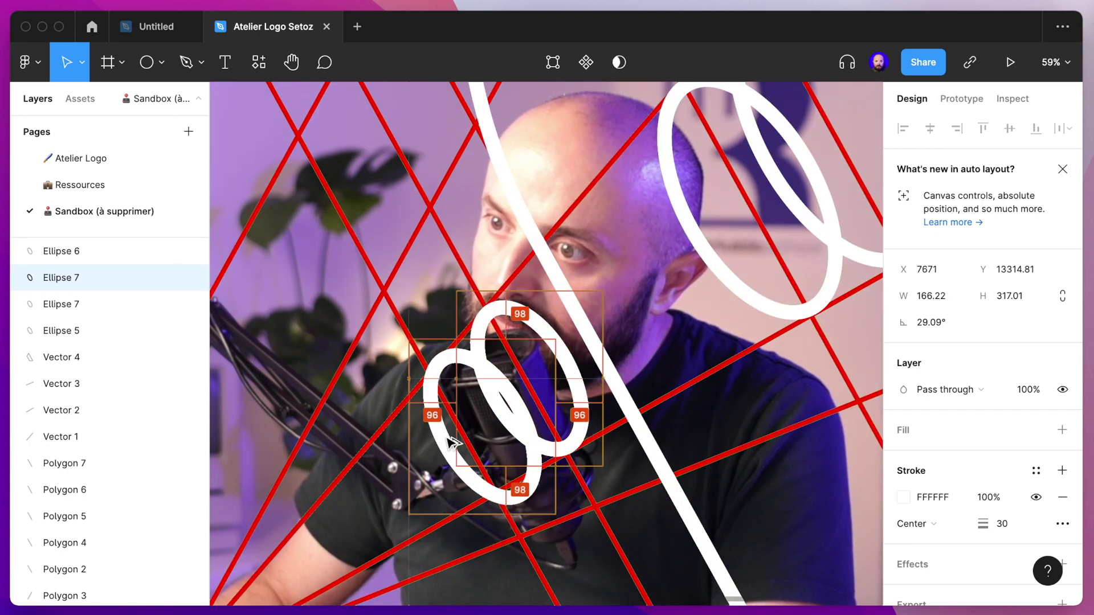
scroll(452, 434, "up", 5)
left_click_drag(516, 456, 602, 266)
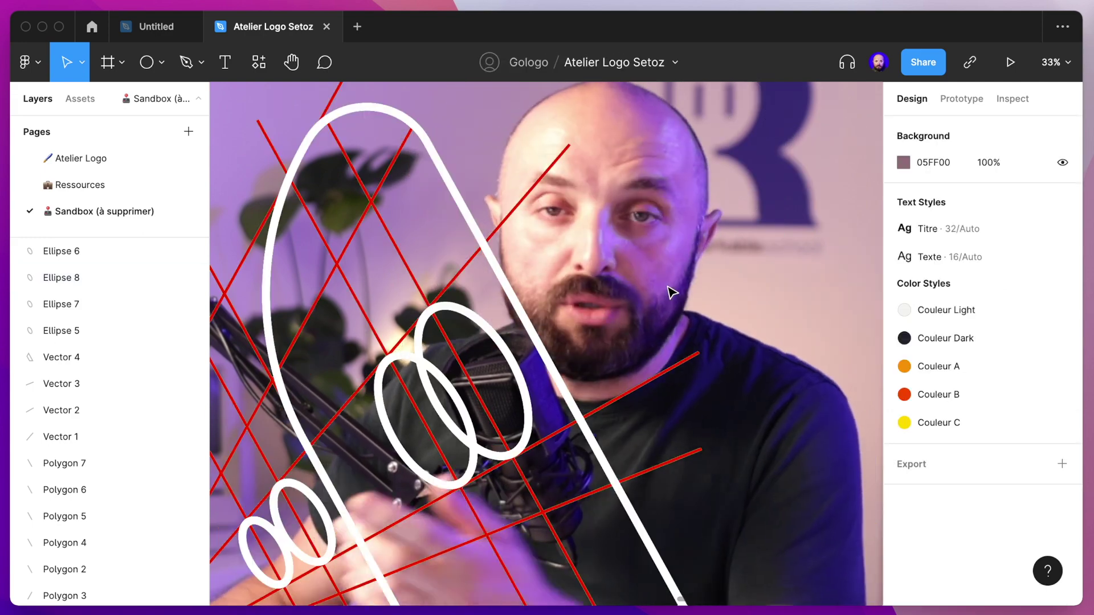
Step: Cut the rear ellipses of the large and small wheels into open left-hand arcs by deleting their right anchor points
scroll(671, 291, "down", 5)
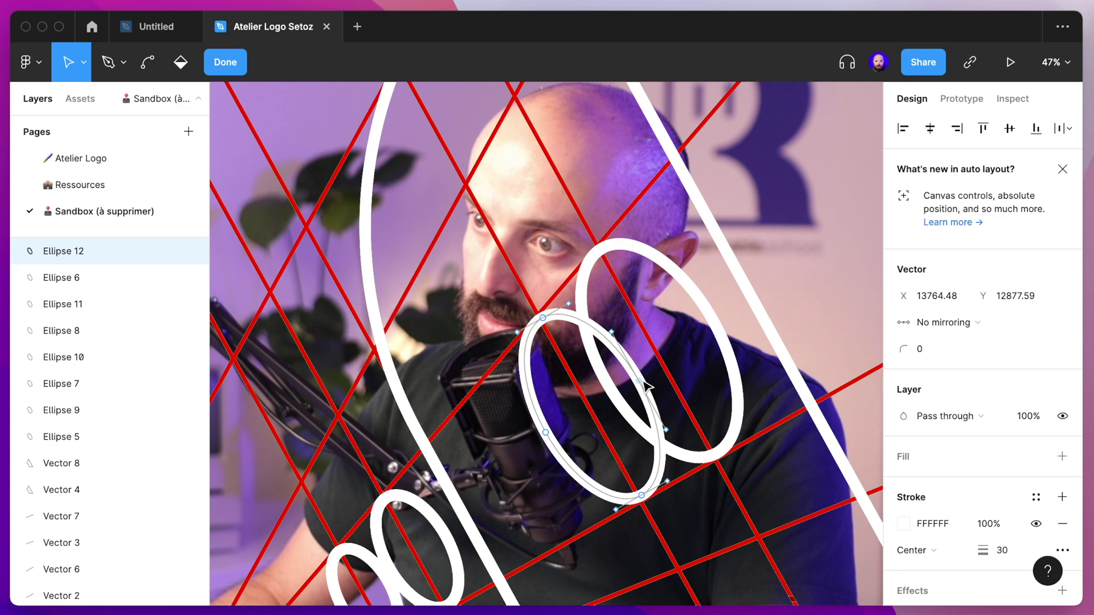
key("Escape")
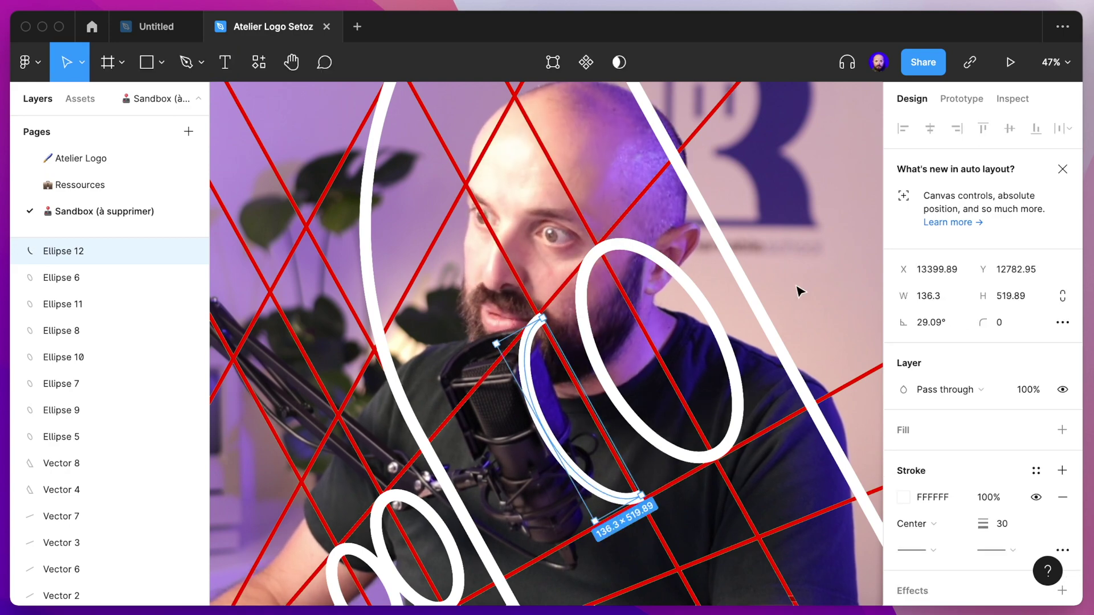
key("Escape")
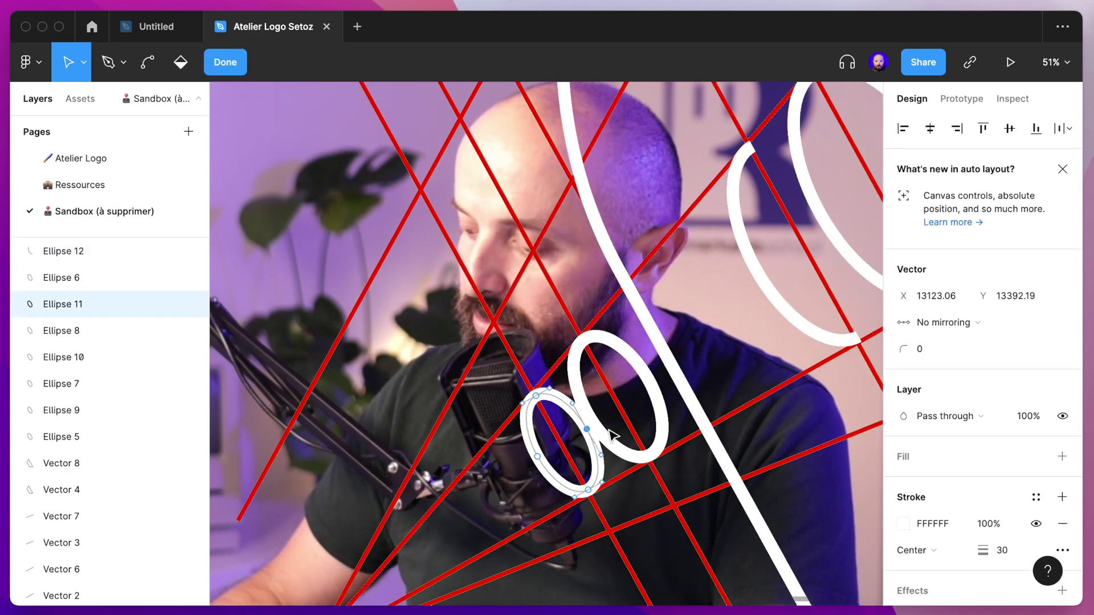
key("Delete")
key("Escape")
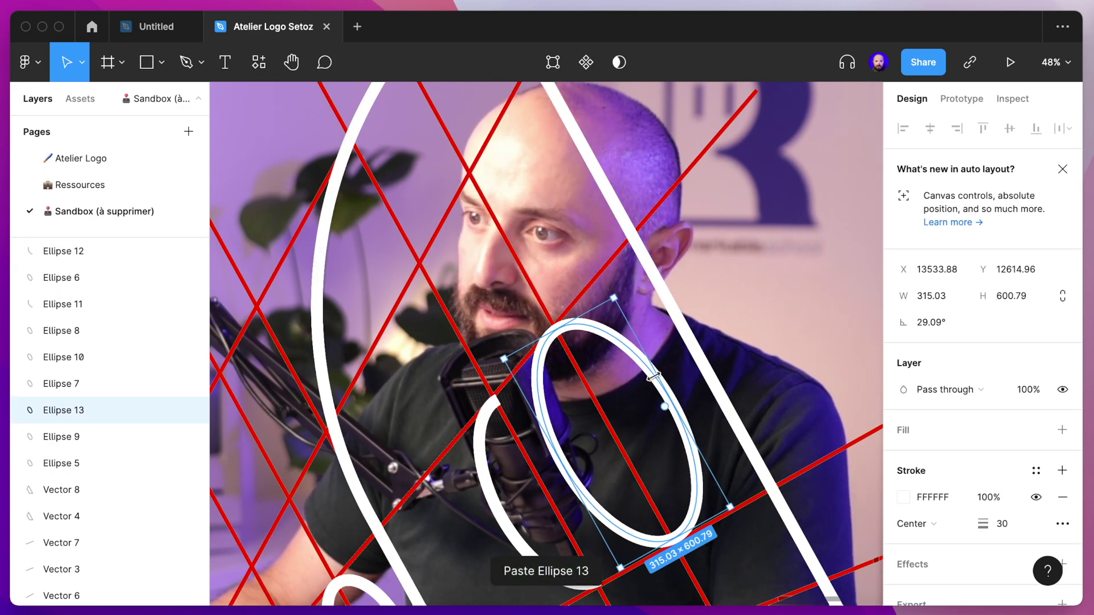
Step: Paste a copy of the large wheel's front ellipse, trim it to its right arc, and merge it with the rear arc into one vector
double_click(566, 464)
key("Escape")
left_click(501, 467, "shift")
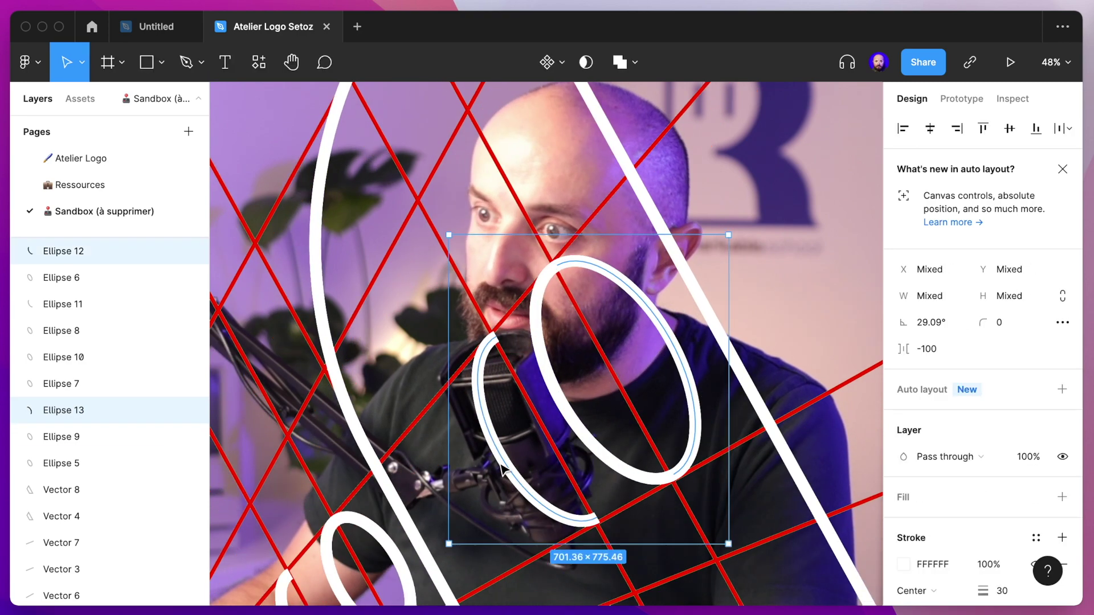
left_click(635, 196)
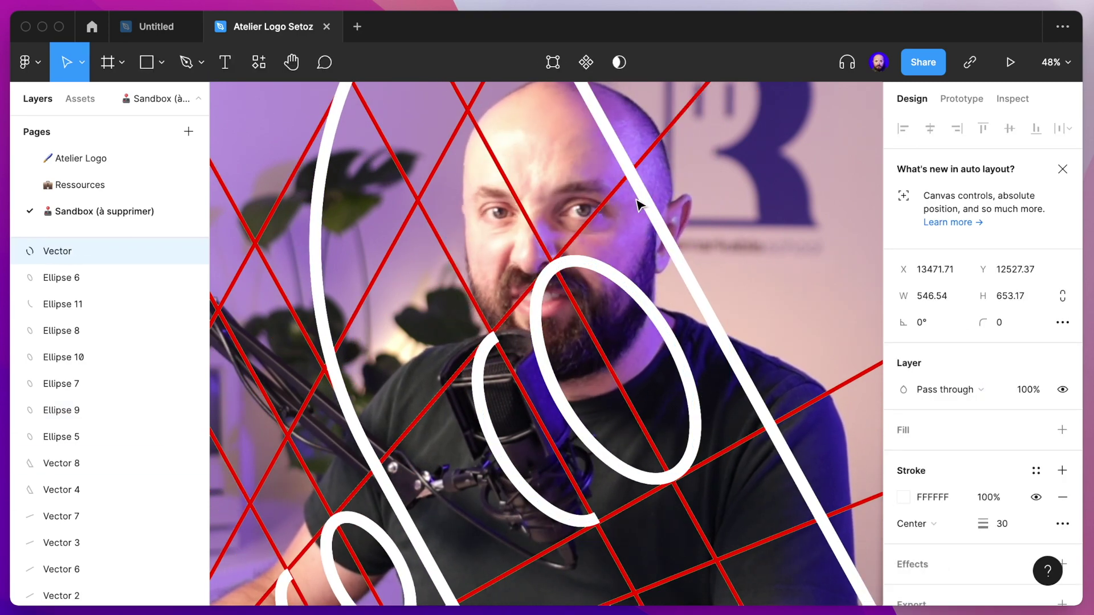
Step: Connect the open end points of the merged large wheel arcs with straight segments to close the wheel outline
double_click(625, 278)
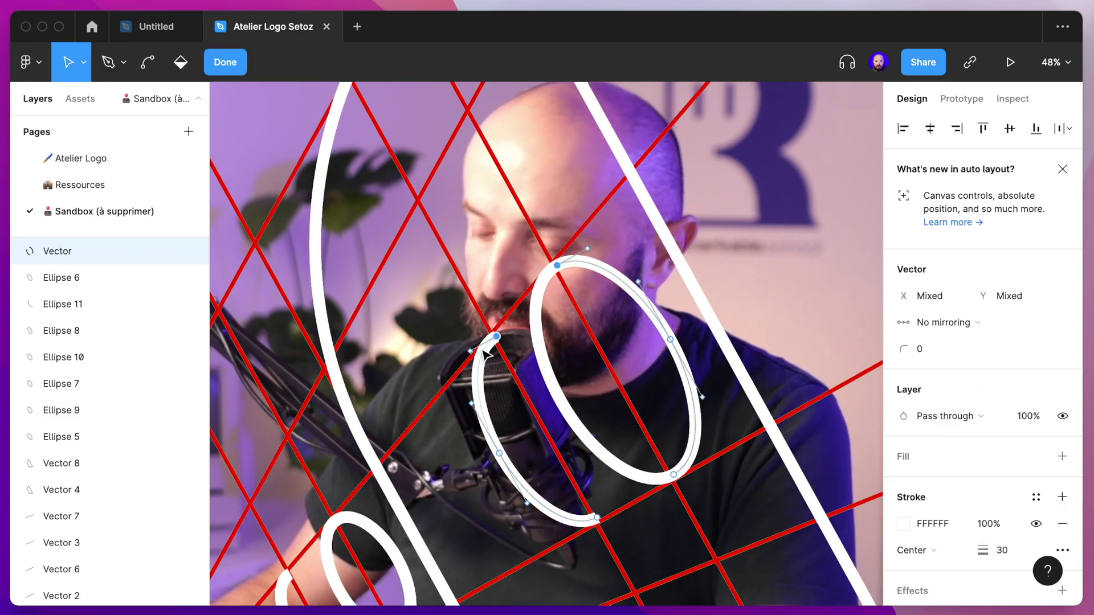
scroll(473, 325, "down", 3)
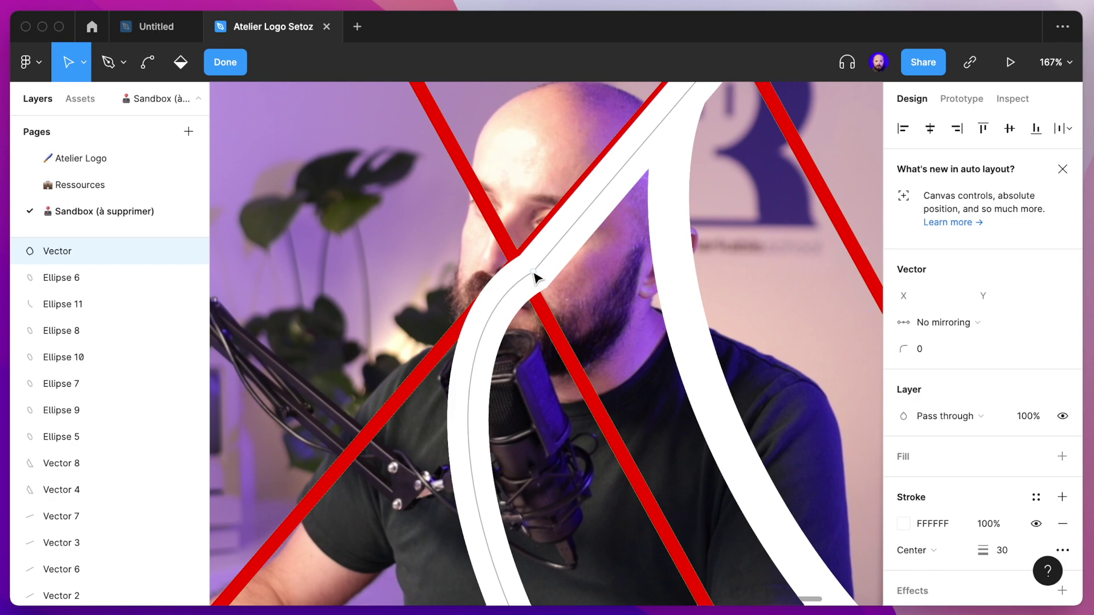
scroll(536, 278, "down", 2)
left_click(397, 374)
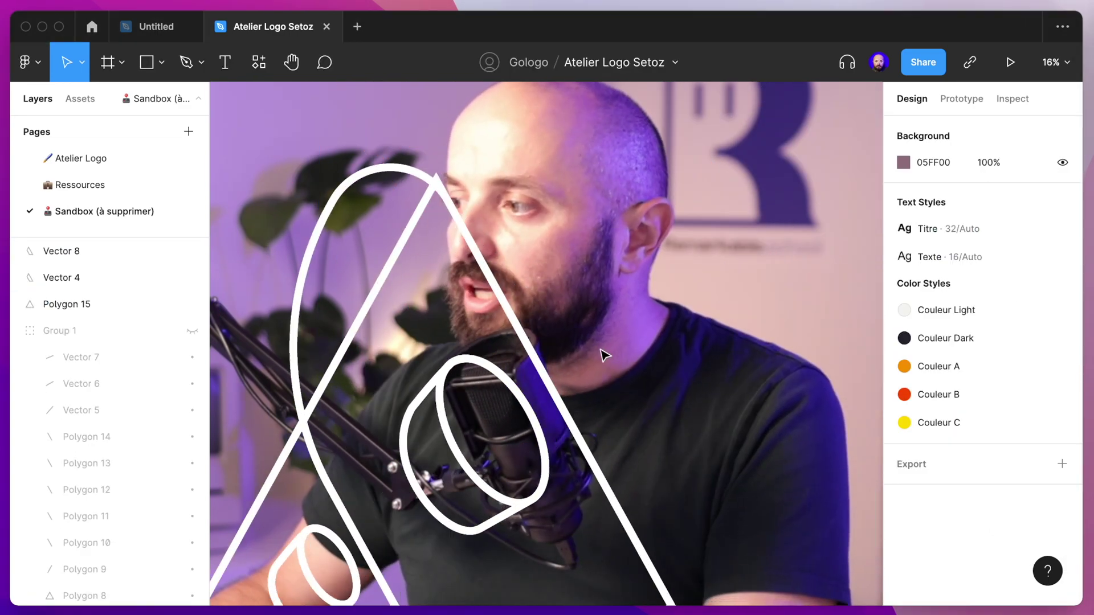
Step: Add steeper red guide rays from the triangle's lower-left corner through the small and large wheels over the sketch
scroll(604, 354, "down", 3)
scroll(604, 354, "down", 3)
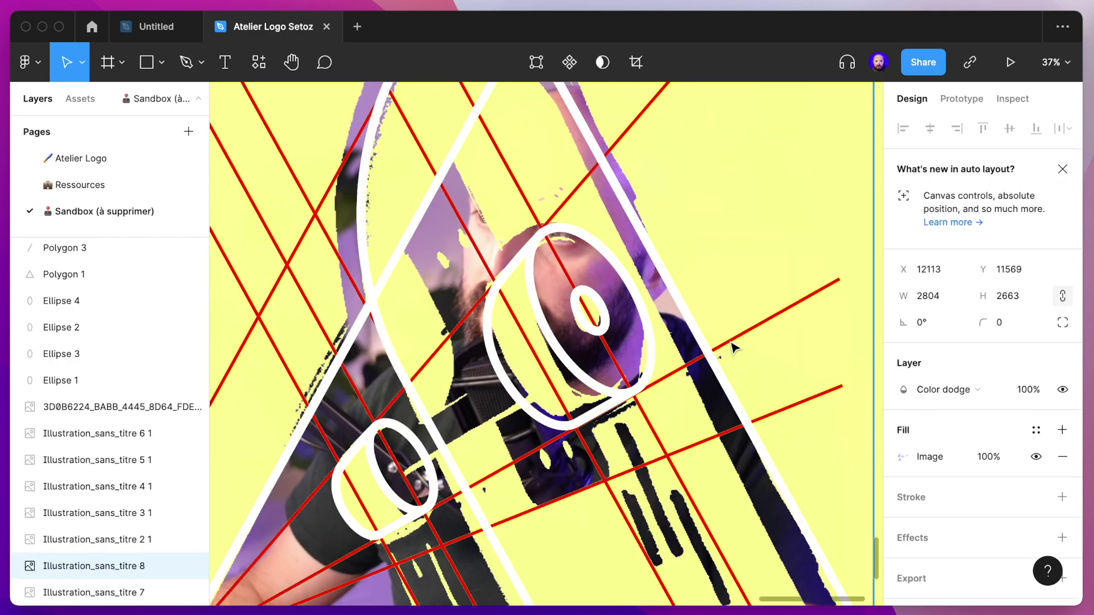
scroll(733, 349, "down", 2)
left_click(760, 281)
scroll(684, 285, "up", 3)
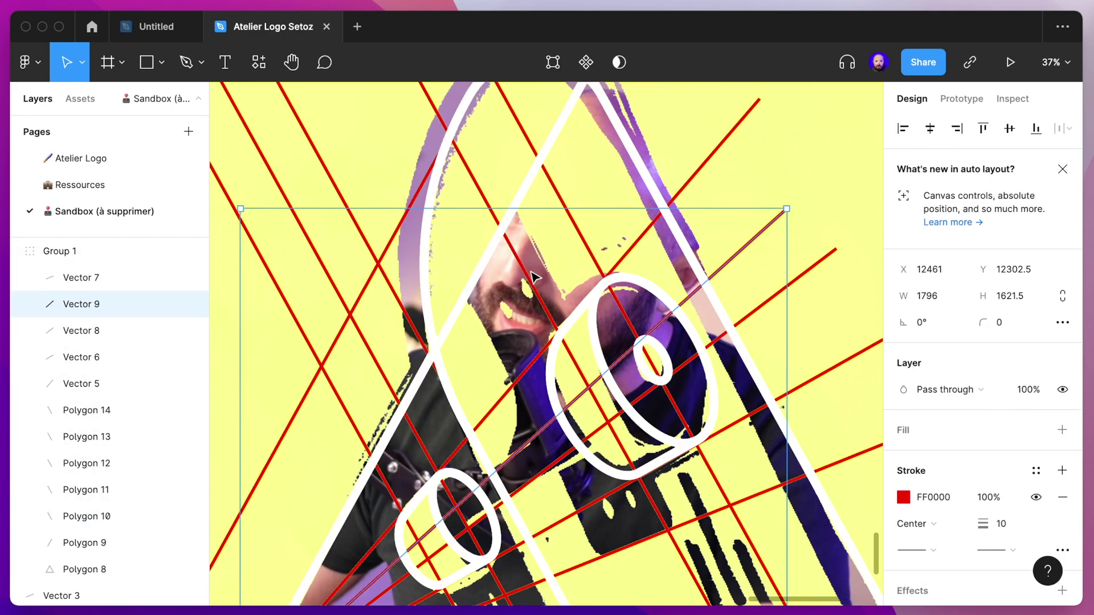
Step: Duplicate the descending red diagonal guide to the left at a spacing of 230
left_click(529, 283)
left_click_drag(528, 284, 483, 278)
scroll(551, 274, "down", 2)
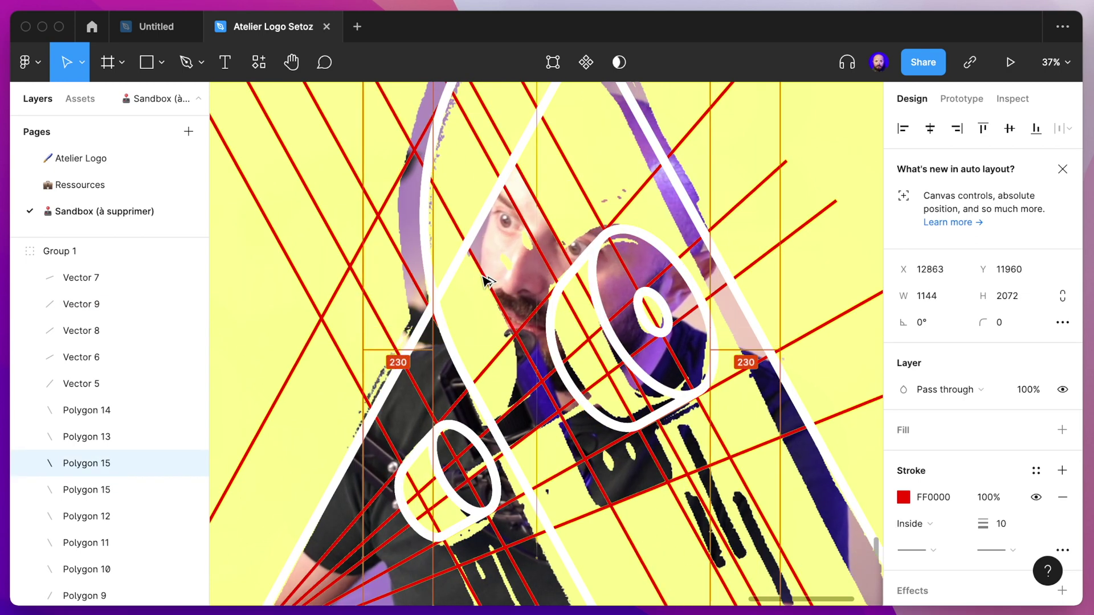
Step: Paste the hub ellipse inside the small wheel and scale it down to about 33 × 63
key("ctrl+v")
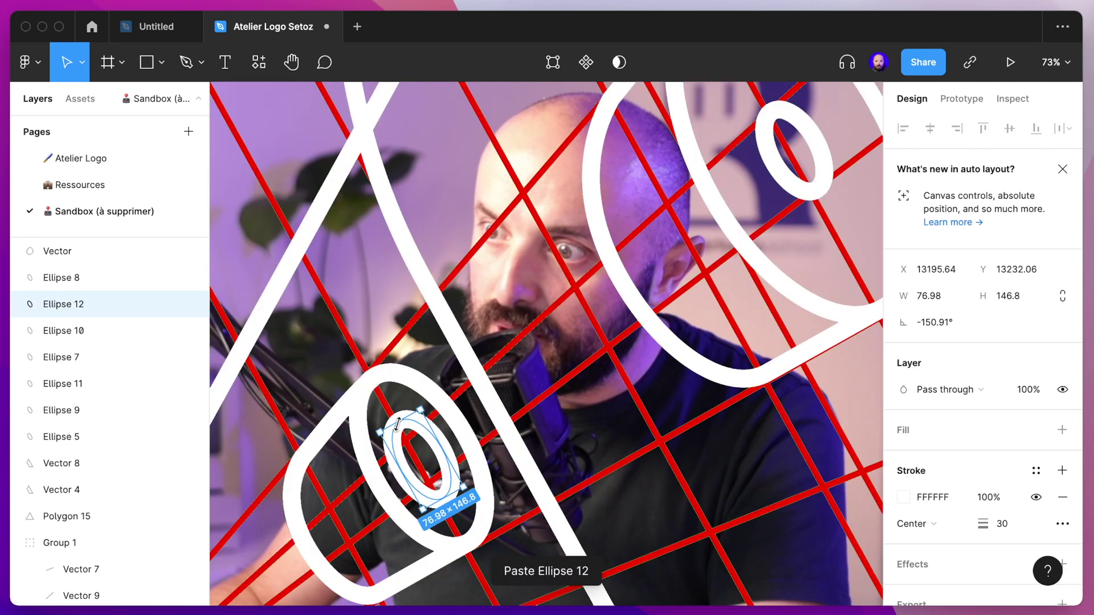
left_click_drag(379, 421, 395, 443)
scroll(394, 450, "up", 5)
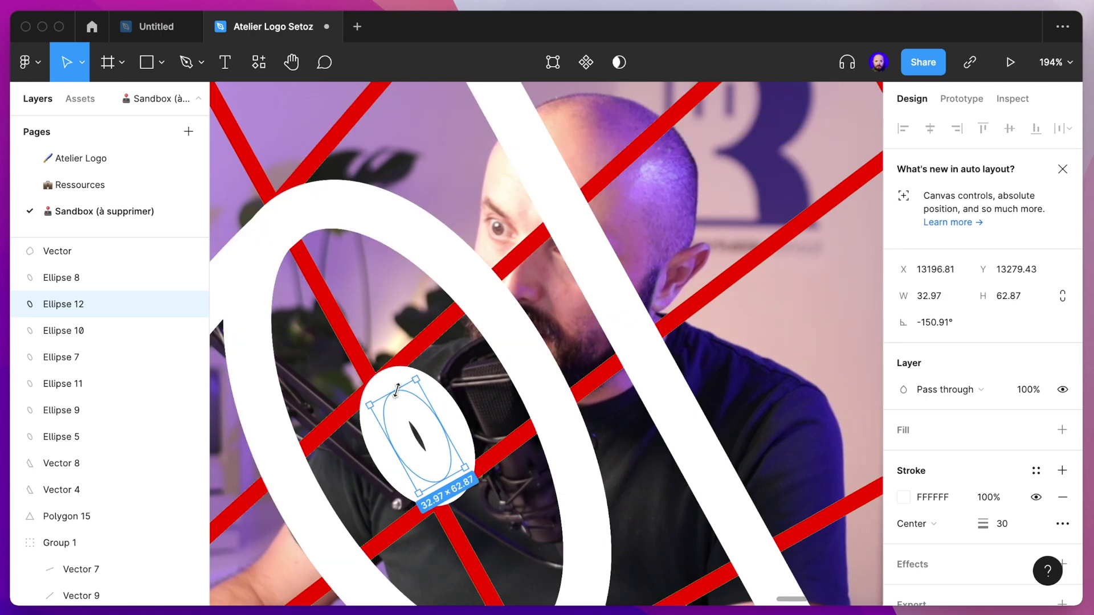
Step: Trim the small hub ellipse to its left arc and draw a straight axle line from its upper end along the guide to the large wheel
key("Return")
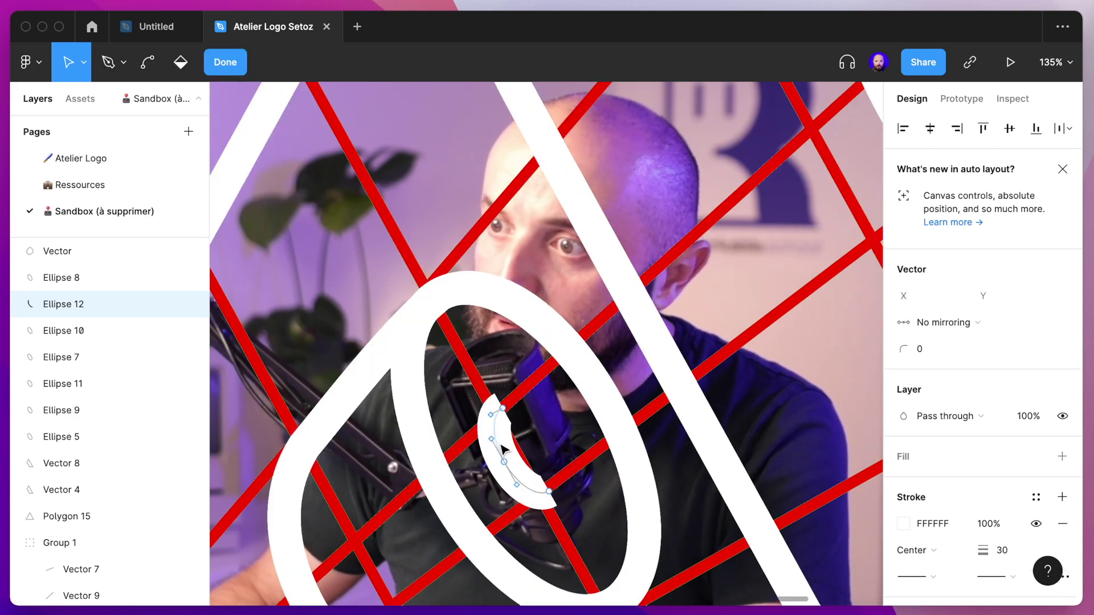
scroll(584, 356, "down", 5)
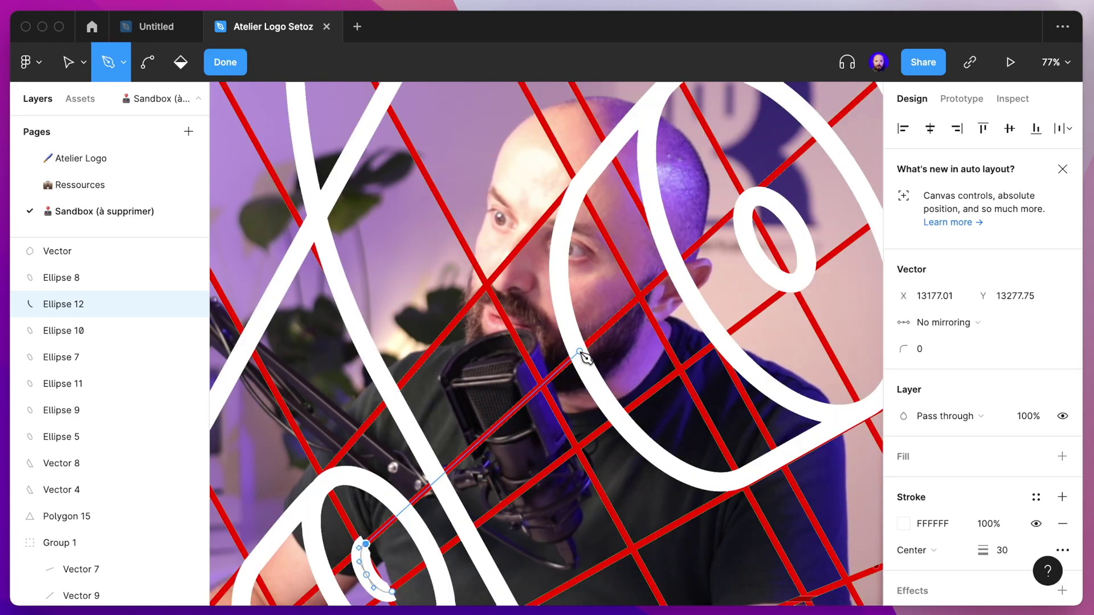
left_click(581, 352)
scroll(604, 319, "down", 3)
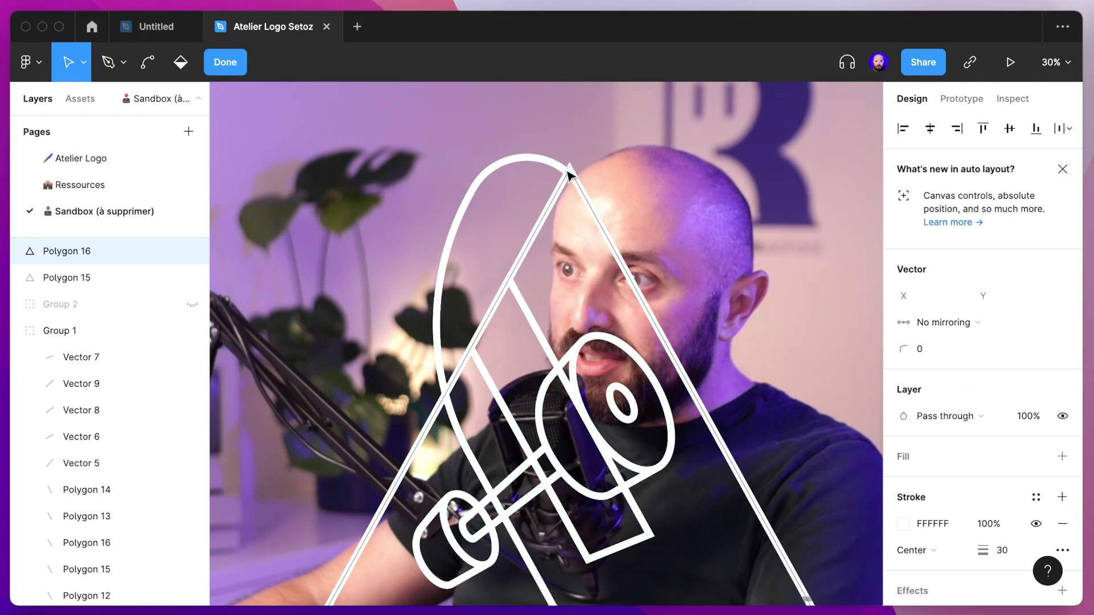
Step: Cut away the apex of the duplicated triangle so its sides end on the curved deck outline
scroll(488, 318, "up", 5)
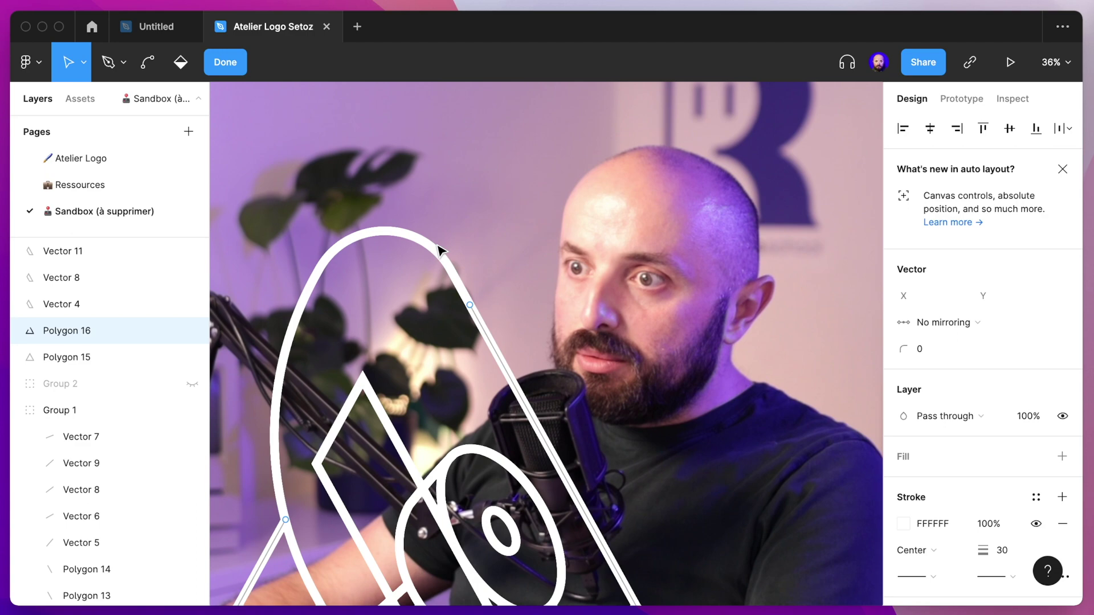
key("Escape")
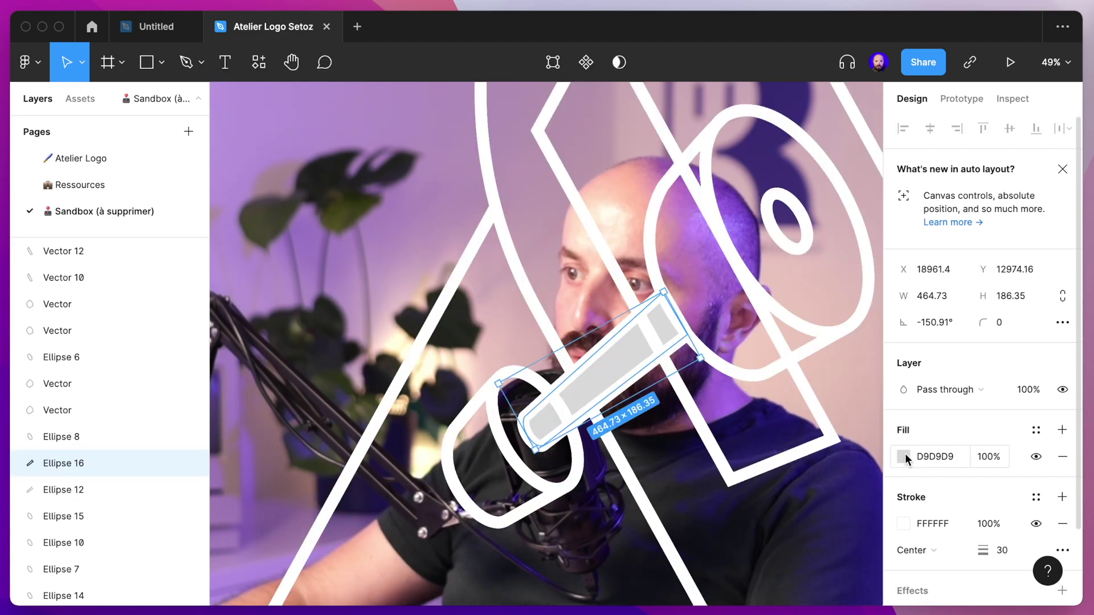
Step: Fill the axle shape with white and show the FFFFFF fill of the large wheel's front ellipse
left_click(904, 456)
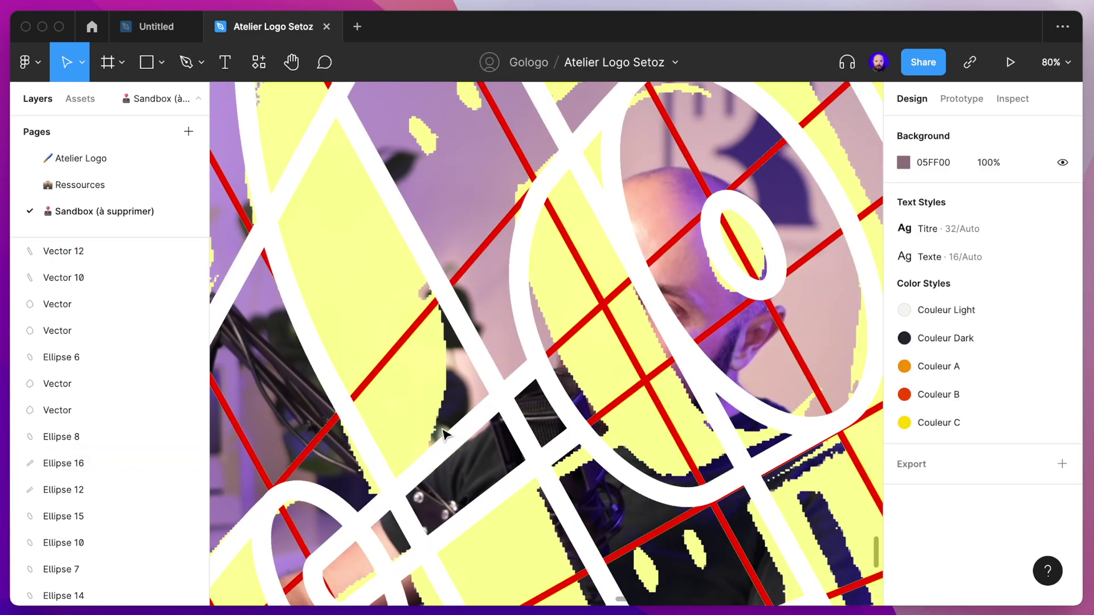
left_click(415, 497)
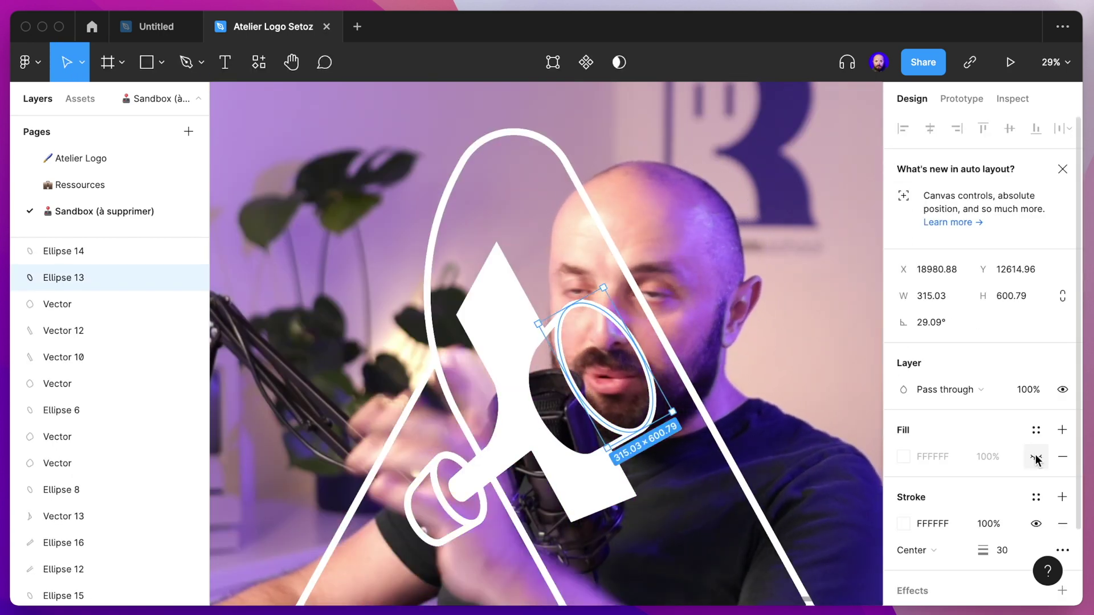
left_click(1035, 457)
scroll(371, 331, "down", 3)
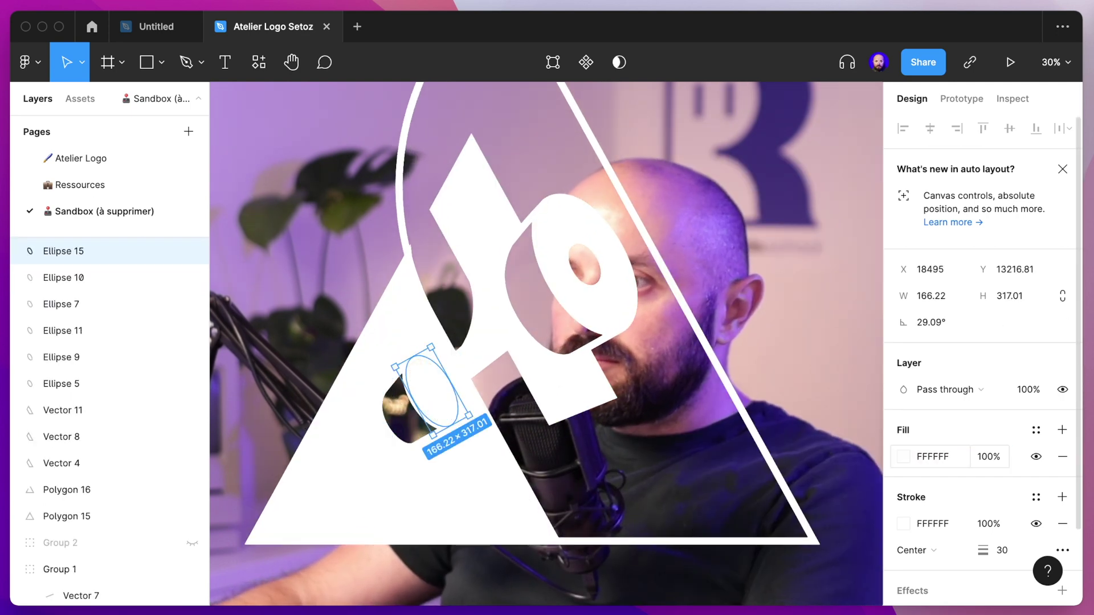
Step: Show the 30-wide 05FF00 stroke on the open copy of the axle outline
key("Escape")
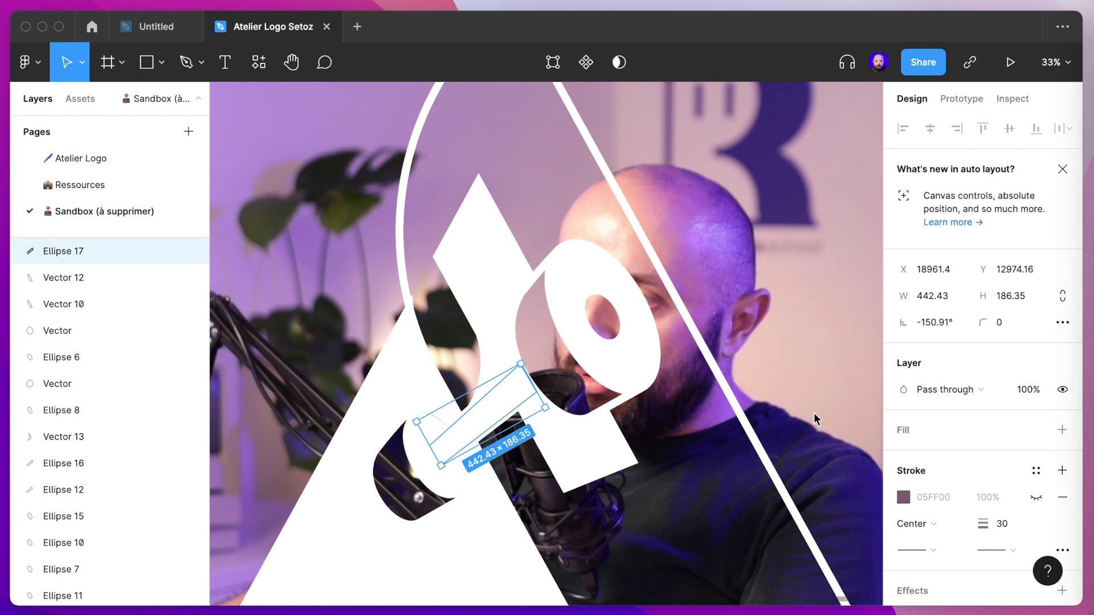
left_click(1036, 500)
left_click(788, 332)
scroll(788, 332, "down", 5)
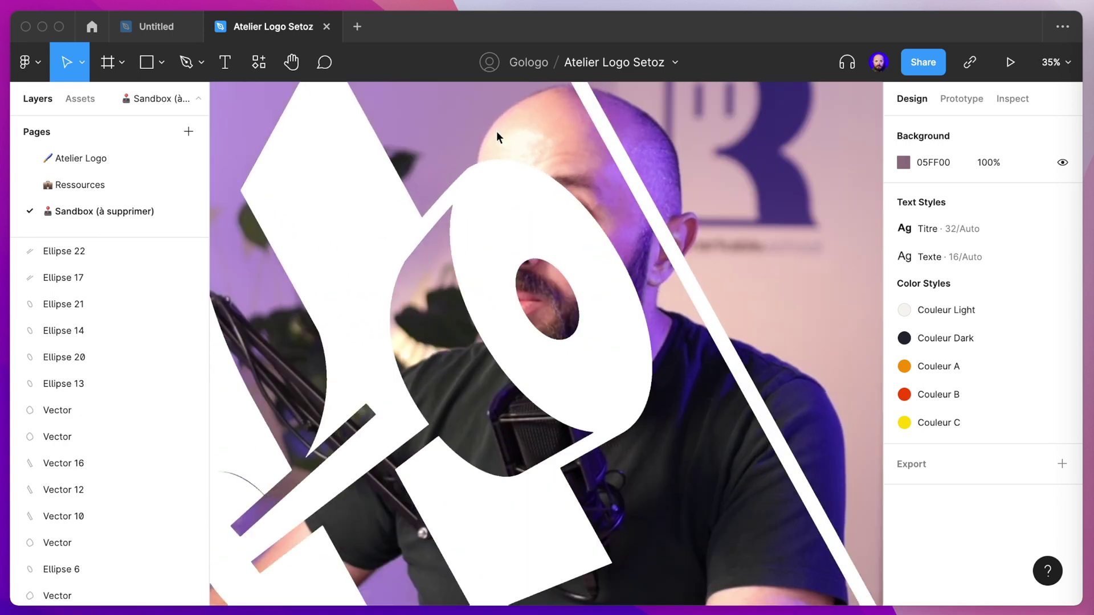
Step: Scale down the large wheel's white front ellipse slightly to leave a gap inside the wheel outline
scroll(512, 182, "up", 3)
double_click(527, 275)
key("Escape")
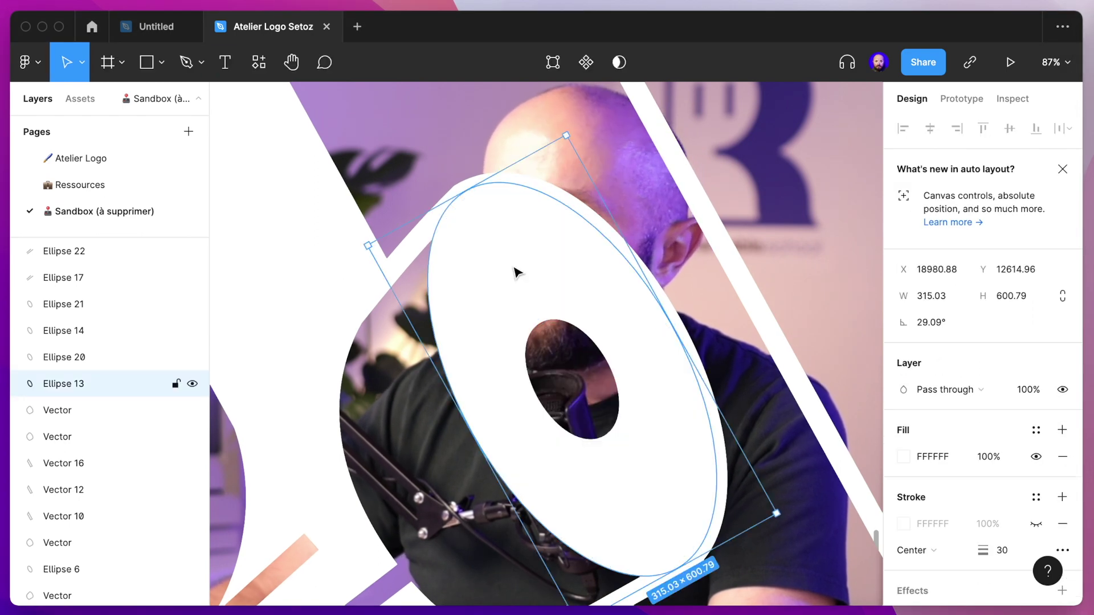
scroll(517, 273, "down", 2)
left_click_drag(679, 523, 668, 507)
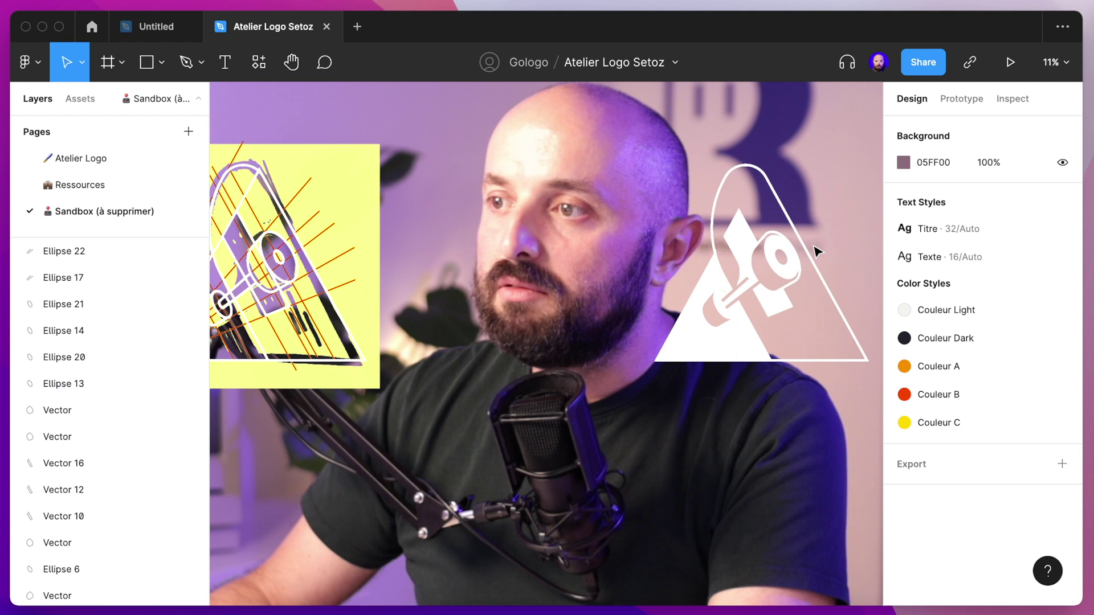
scroll(815, 247, "up", 5)
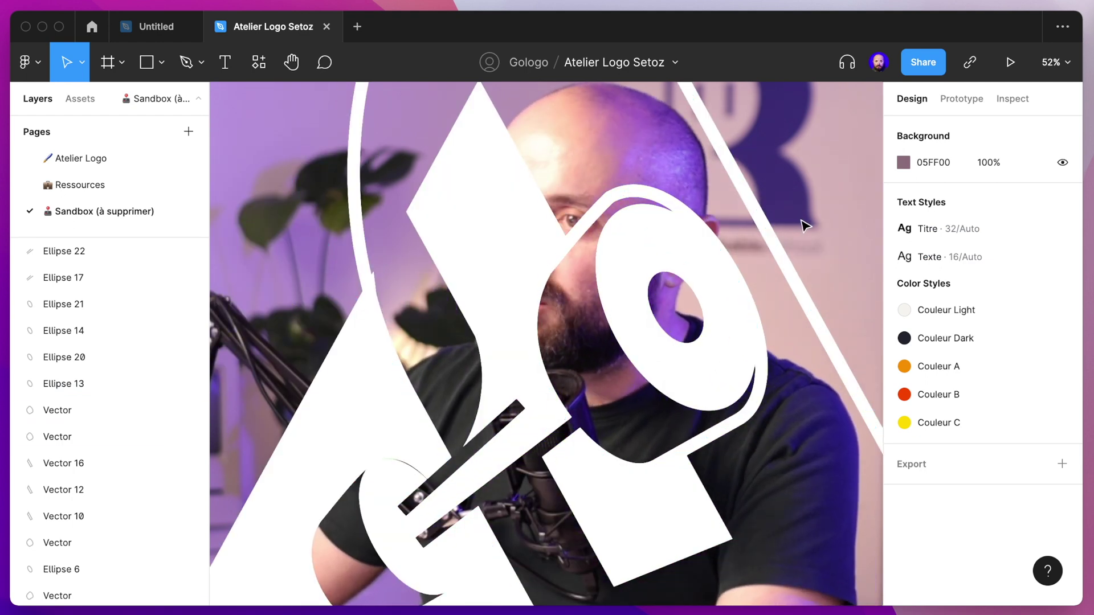
Step: Show the FFFFFF fill of the small wheel's front ellipse, hide its stroke and widen it slightly
left_click(366, 524)
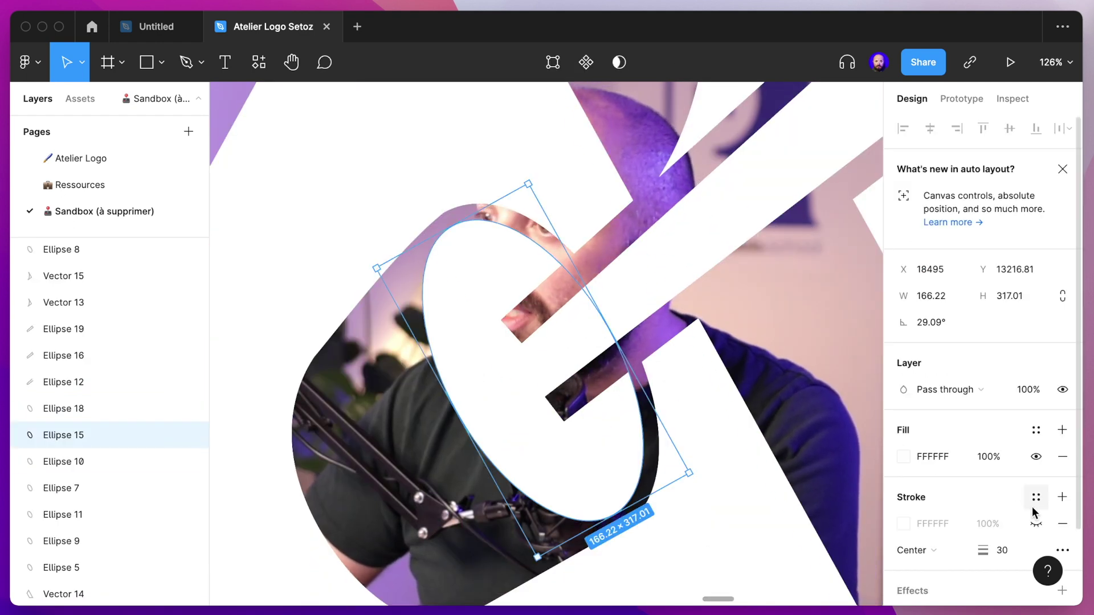
left_click_drag(599, 310, 611, 303)
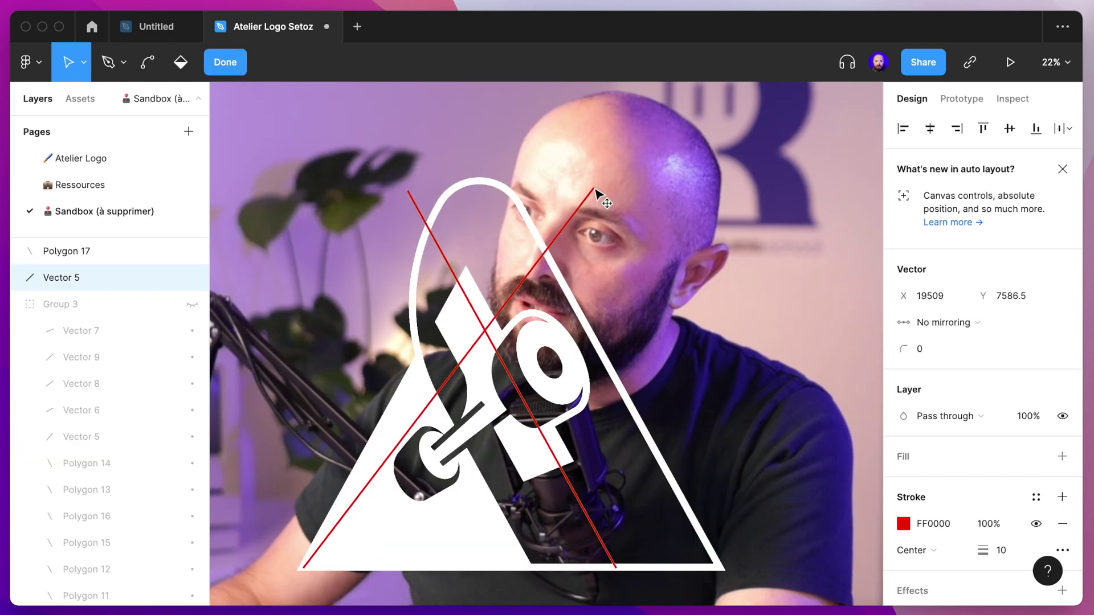
Step: Adjust the upper end of the red diagonal guide crossing the board and add a pasted red guide line along the deck
left_click_drag(598, 200, 581, 181)
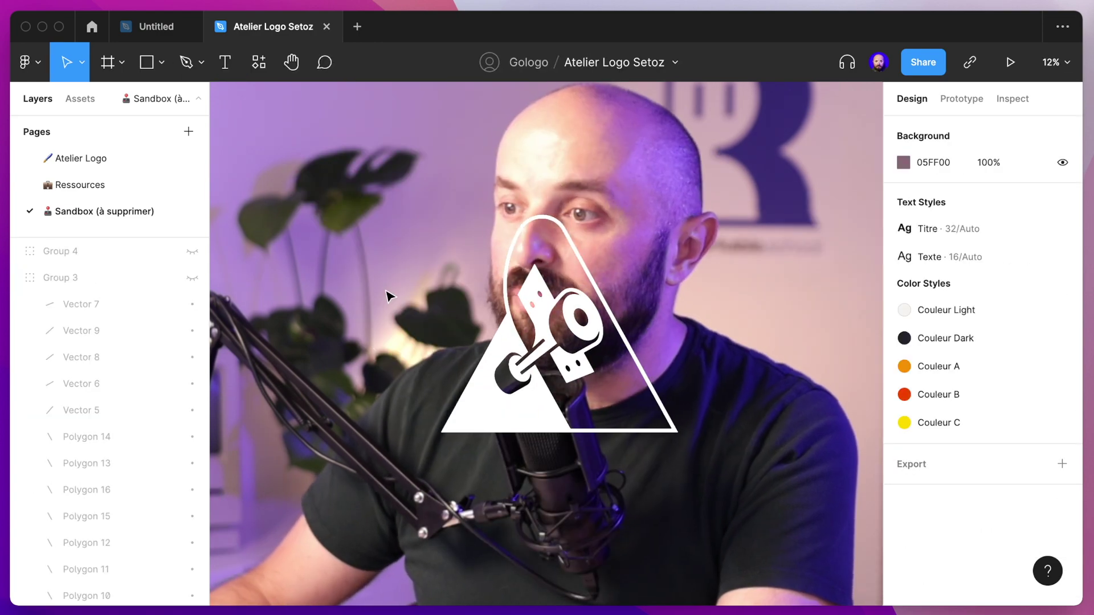
key("ctrl+v")
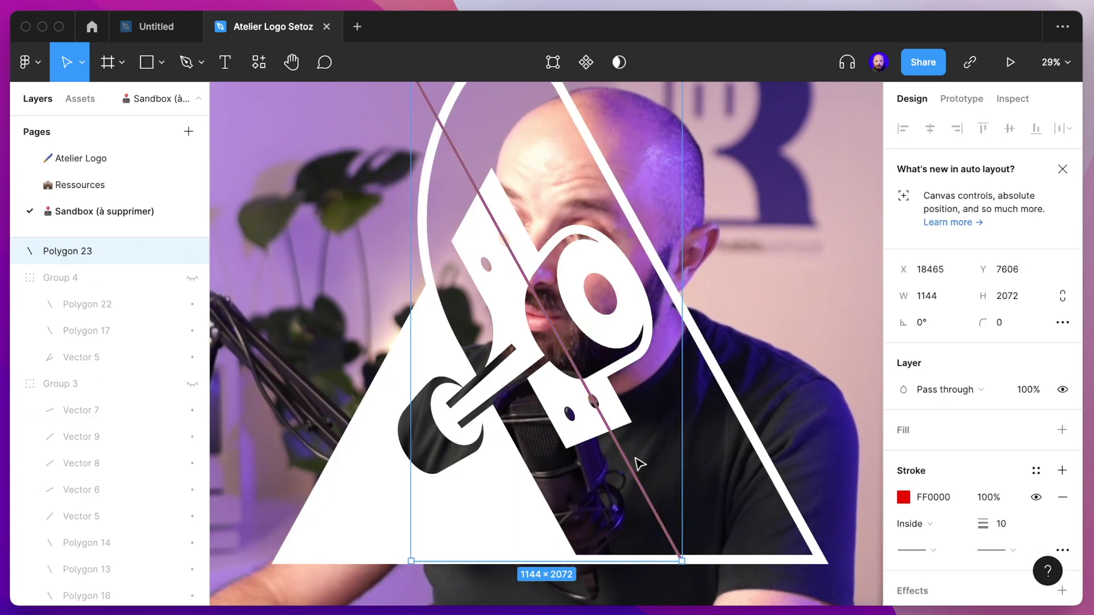
scroll(639, 463, "down", 5)
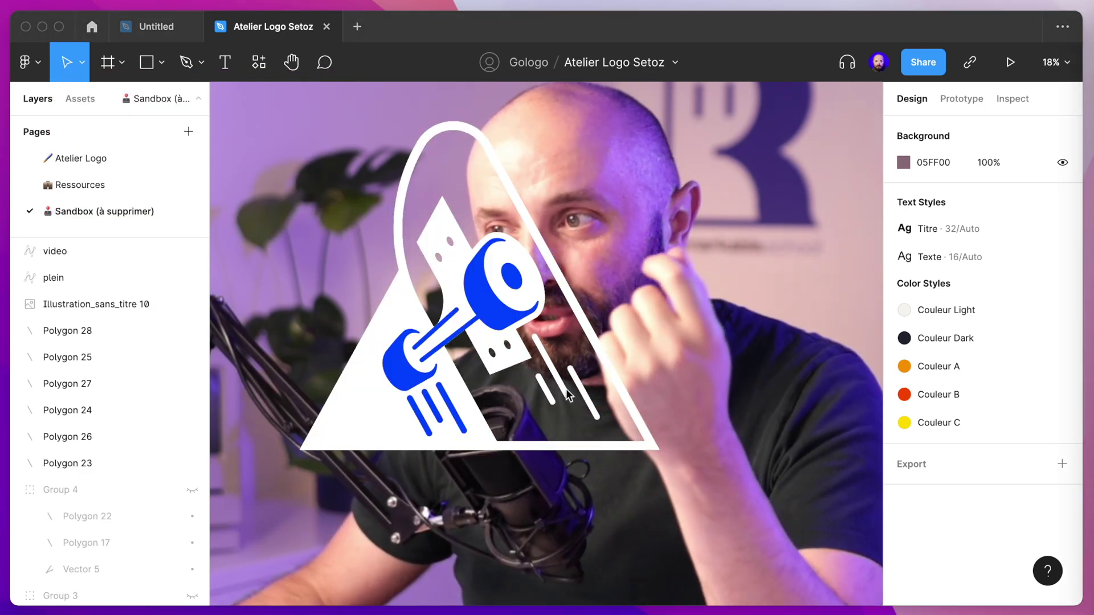
Step: Rename the blue wheels-and-axle vector above the plein layer as vide
left_click(525, 342)
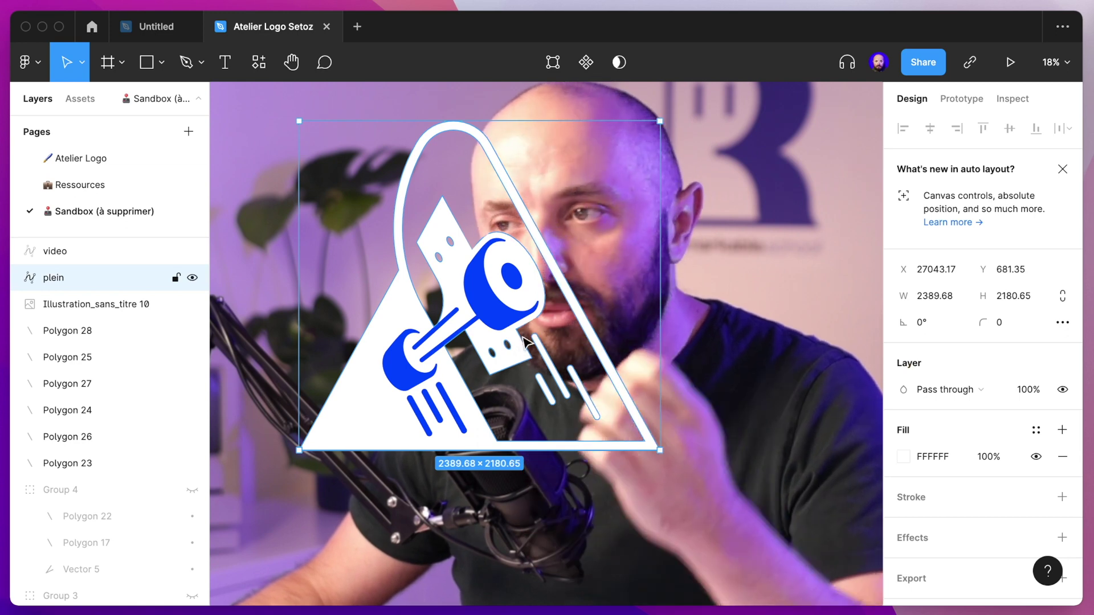
left_click(501, 312)
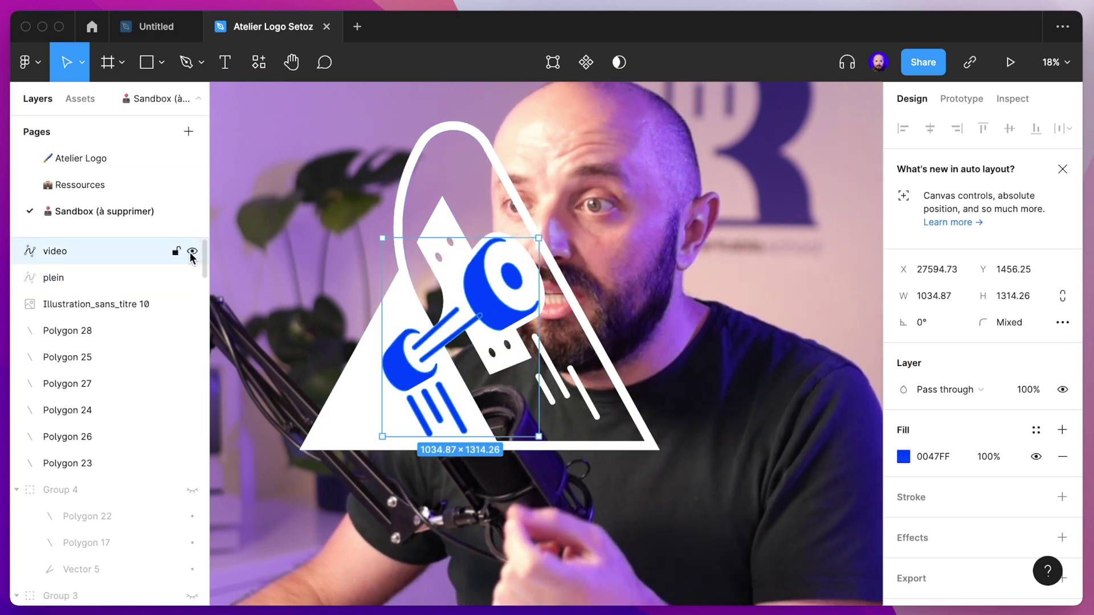
left_click(191, 253)
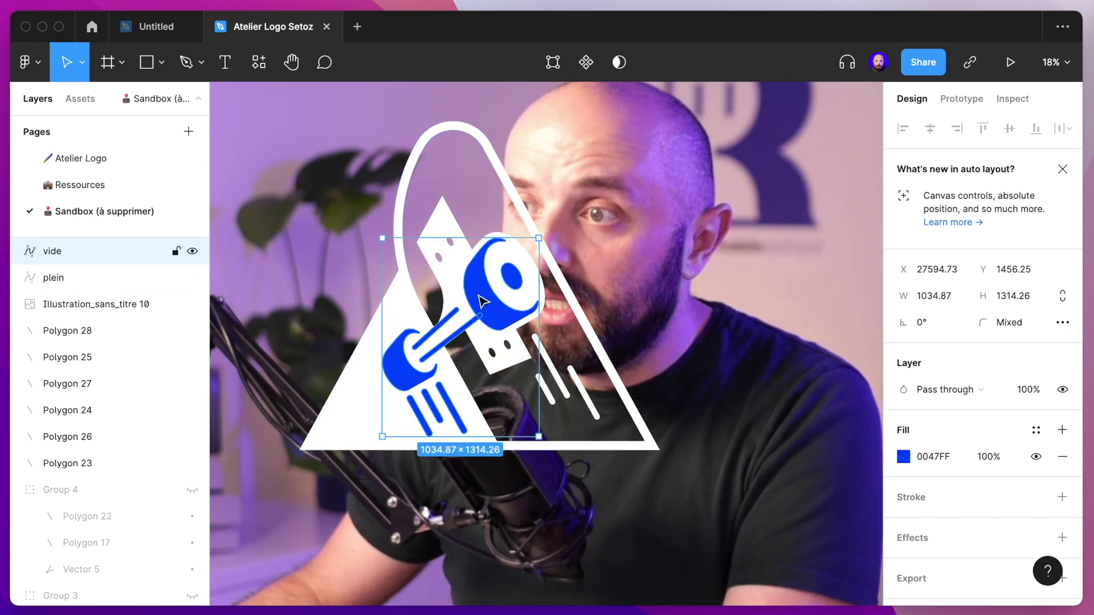
Step: Subtract the blue vide shape from the white plein shape to cut the wheels, axle and speed lines out of the symbol
left_click(419, 165, "shift")
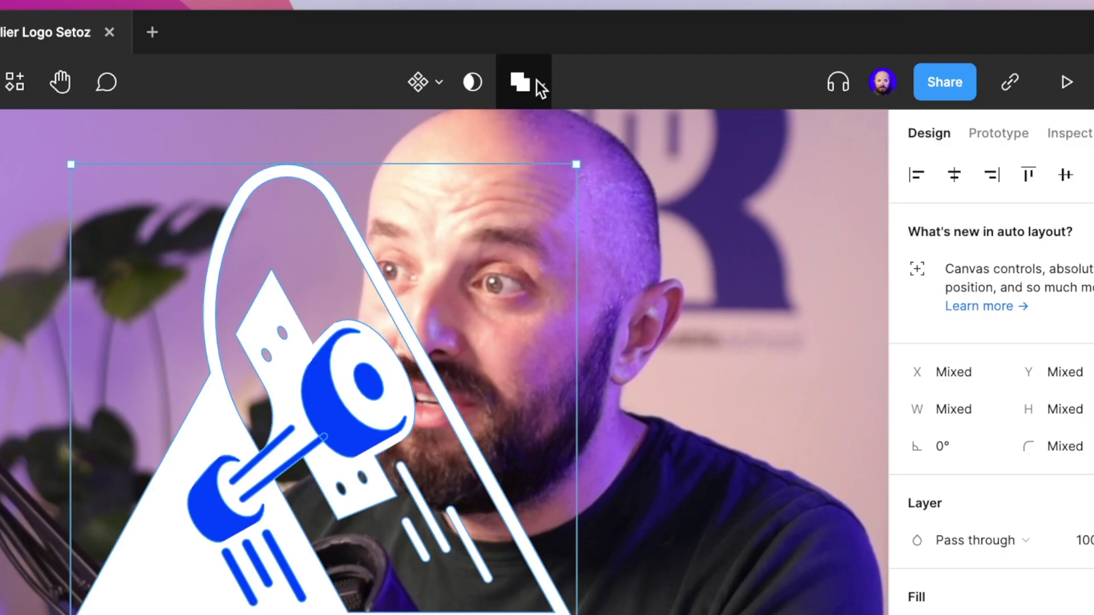
left_click(634, 62)
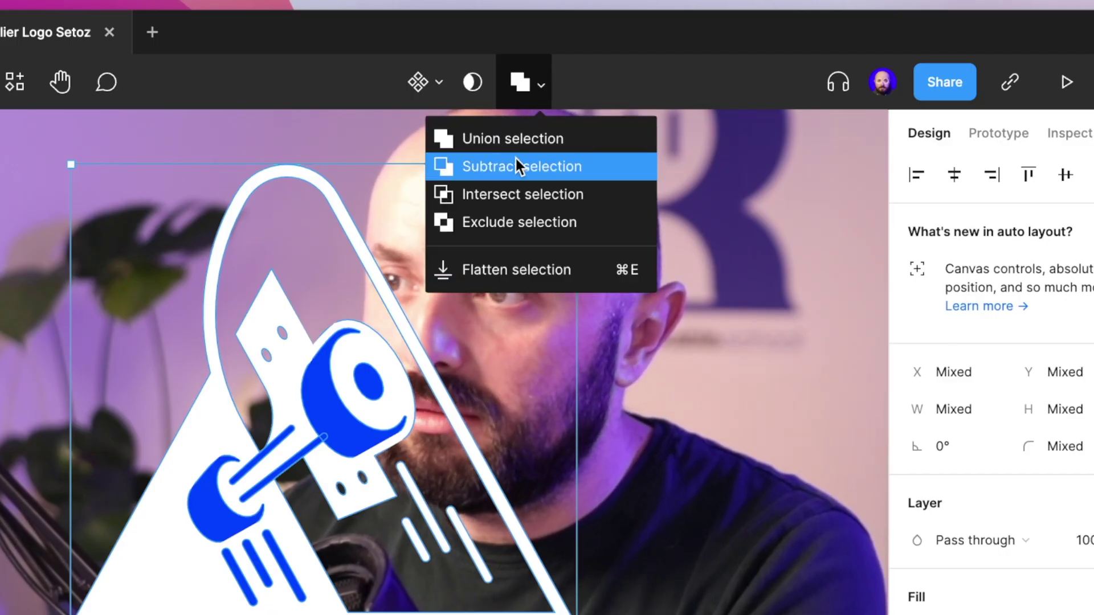
left_click(618, 121)
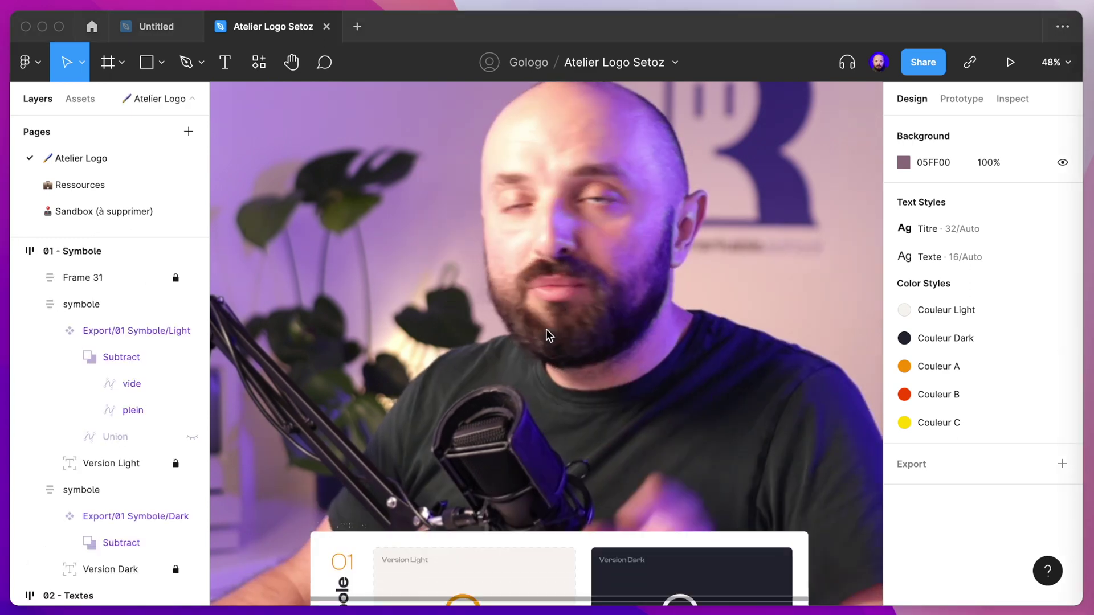
Step: Replace the brand name in the Textes section of the Atelier Logo page with Setoz
scroll(490, 385, "up", 5)
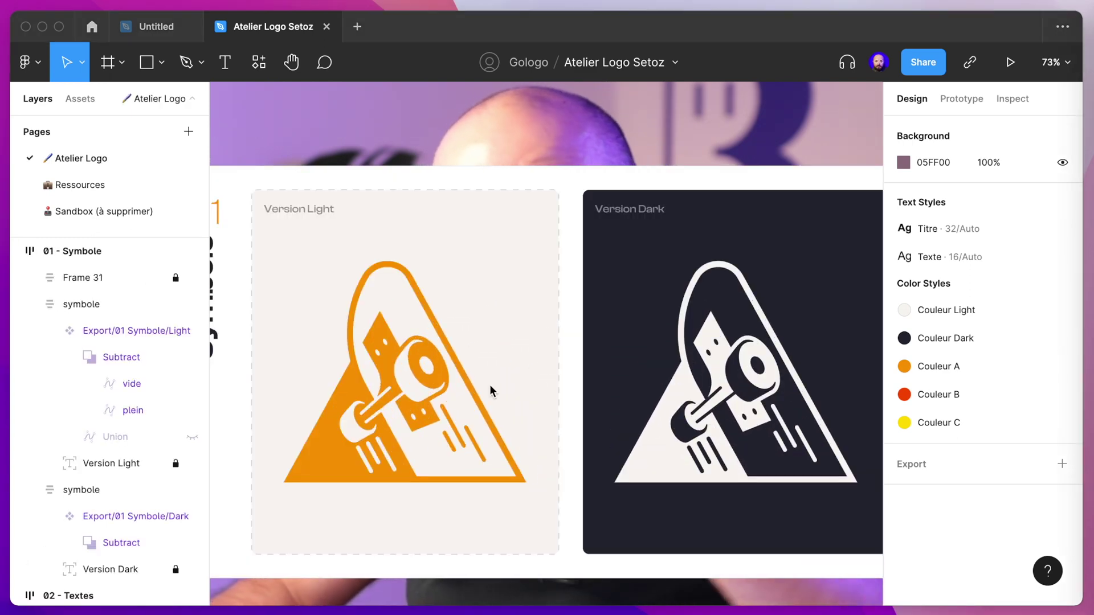
scroll(490, 385, "right", 3)
scroll(654, 372, "down", 5)
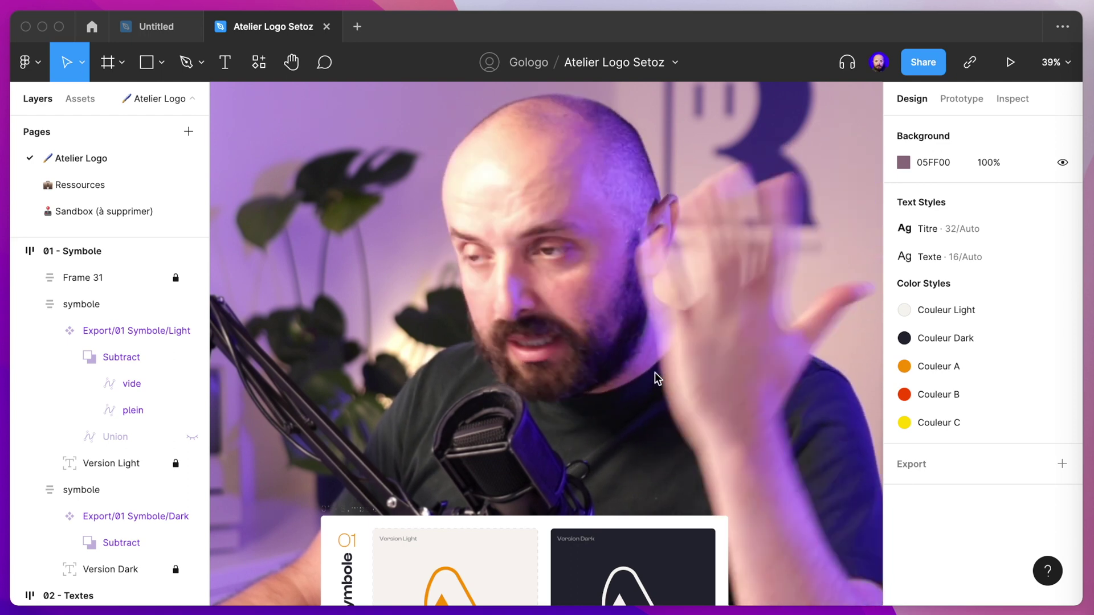
scroll(476, 364, "down", 10)
scroll(477, 363, "up", 2)
scroll(477, 364, "up", 2)
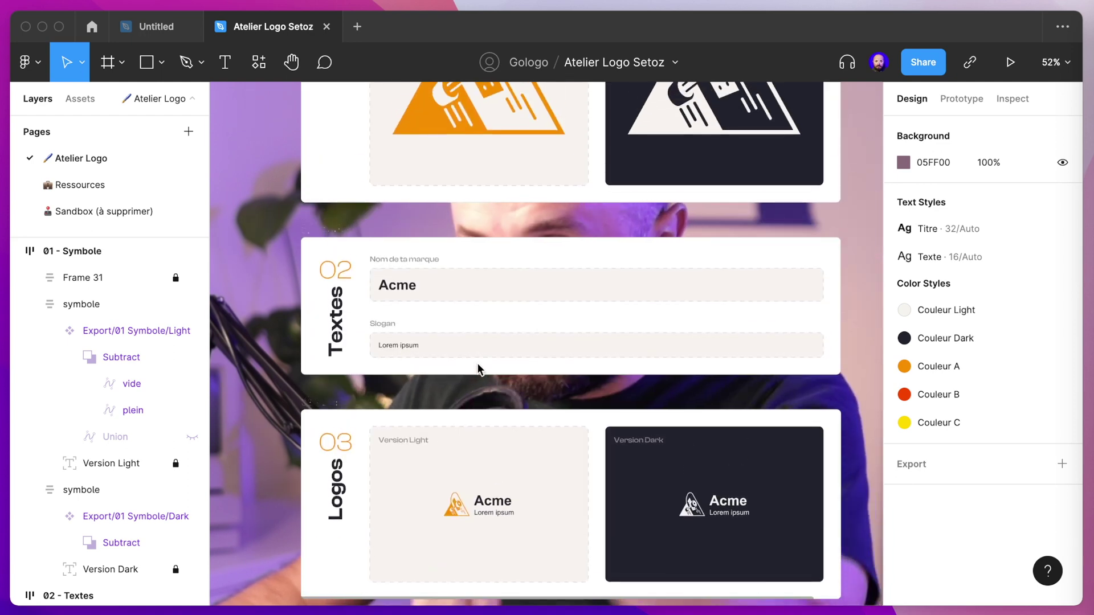
double_click(405, 294)
type("Setoz")
scroll(542, 342, "down", 3)
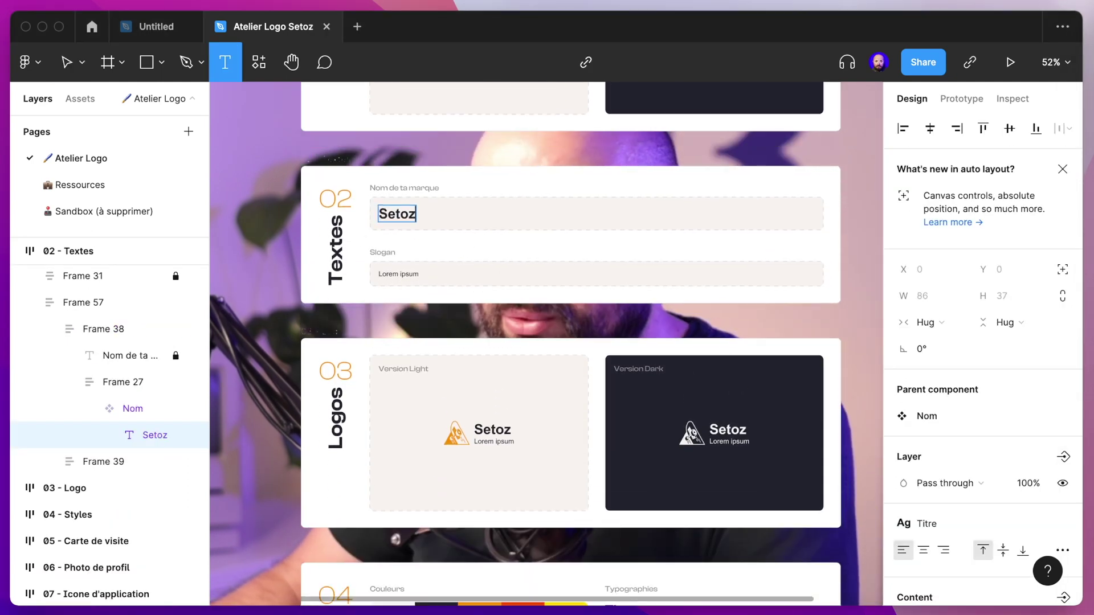
Step: Set the light logo layout to Vertical alignment and XL size, with the slogan turned off
key("Escape")
left_click(455, 438)
scroll(424, 414, "up", 8)
scroll(423, 414, "right", 1)
key("Return")
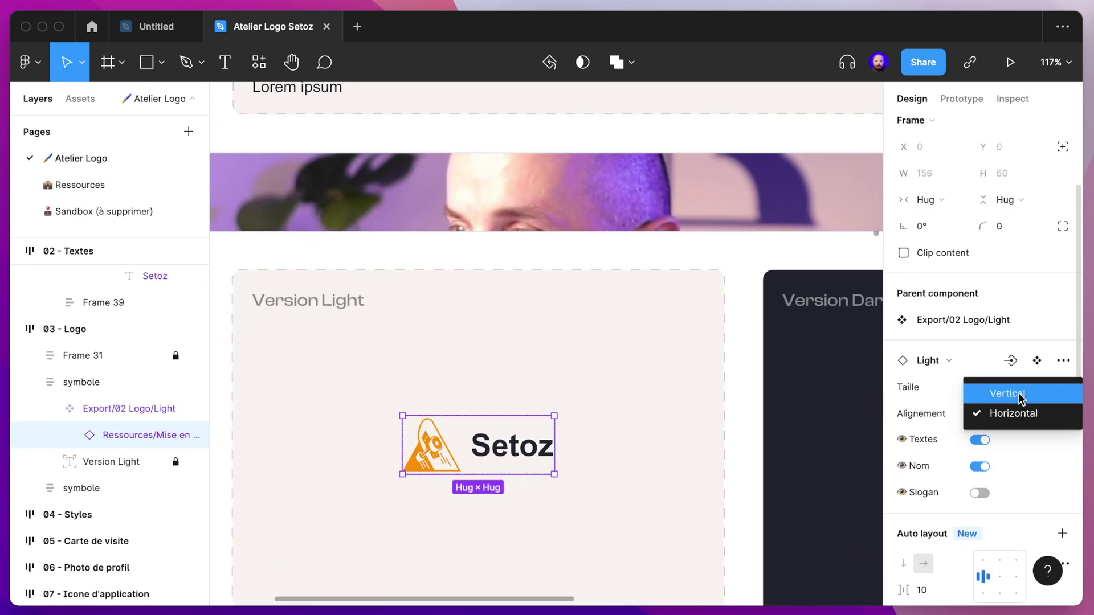
left_click(1007, 394)
left_click(998, 388)
left_click(1001, 431)
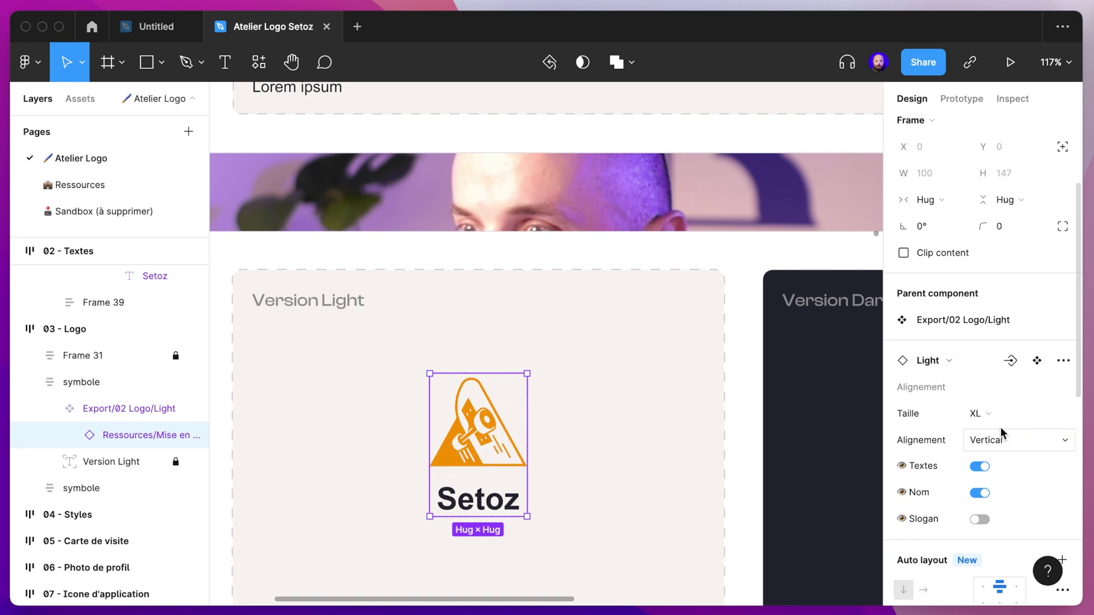
Step: Reduce the auto layout spacing between the symbol and the Setoz name in the light logo
scroll(803, 441, "down", 2)
scroll(1010, 454, "down", 3)
left_click_drag(904, 519, 873, 523)
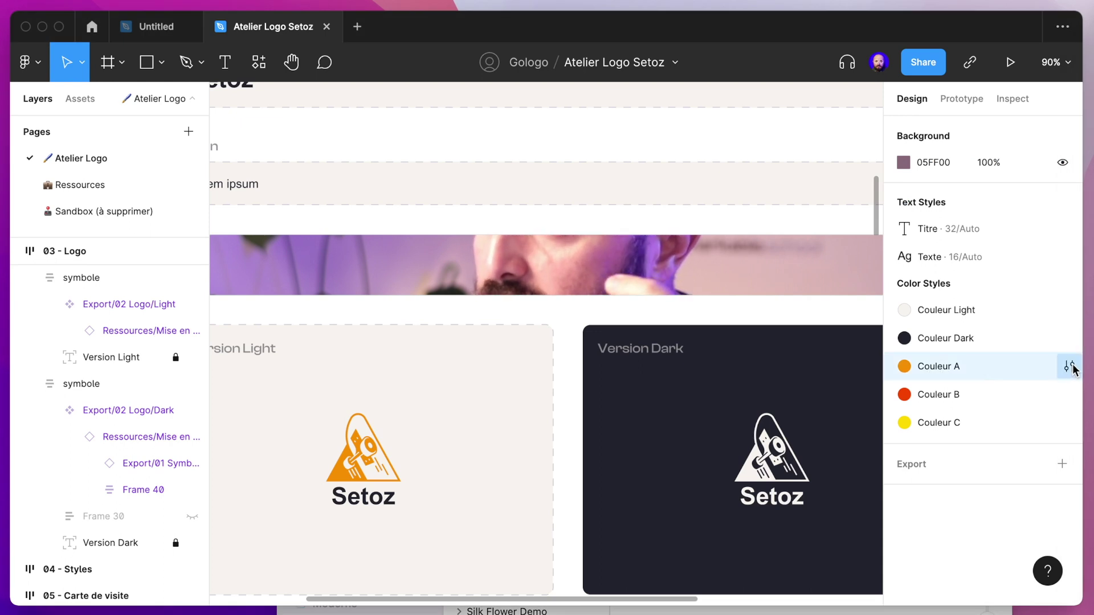
Step: Change the Couleur A color style to the same dark navy as Couleur Dark
left_click(1069, 367)
left_click(705, 571)
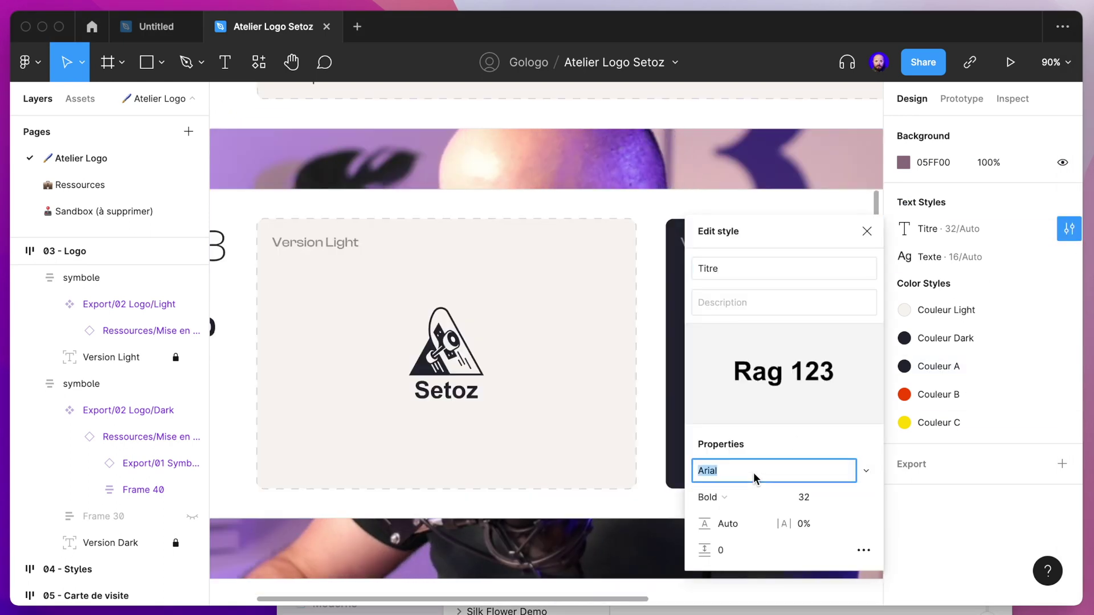
Step: Change the Titre text style to a heavy, extra-wide typeface
key("Return")
left_click(712, 497)
left_click(758, 498)
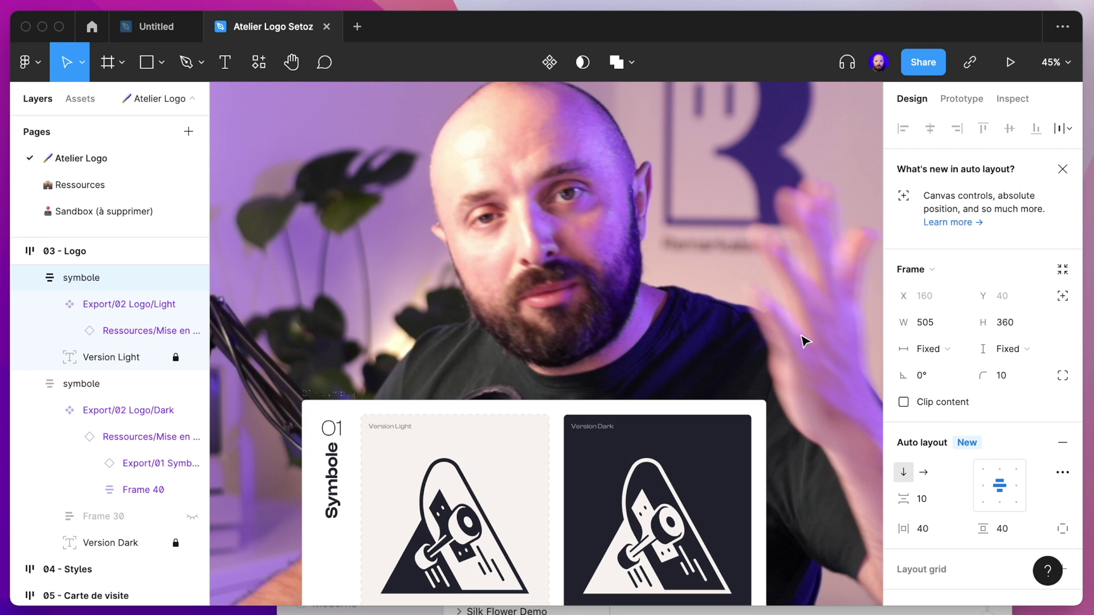
Step: Review the symbol, logo, styles, business card and profile photo sections, and examine the Setoz light logo up close
scroll(804, 340, "down", 10)
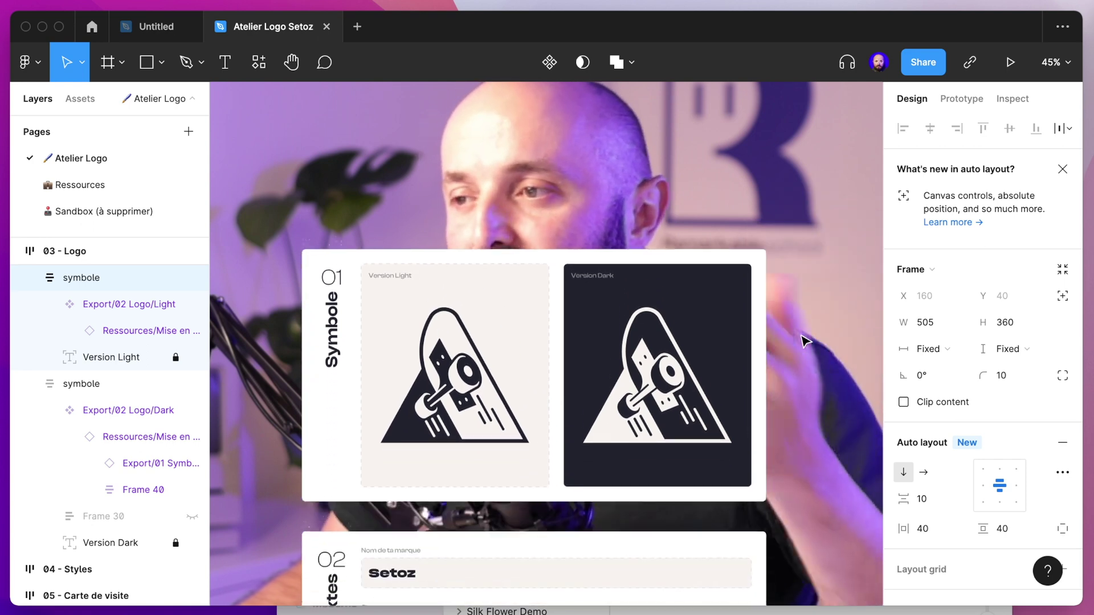
scroll(803, 340, "down", 15)
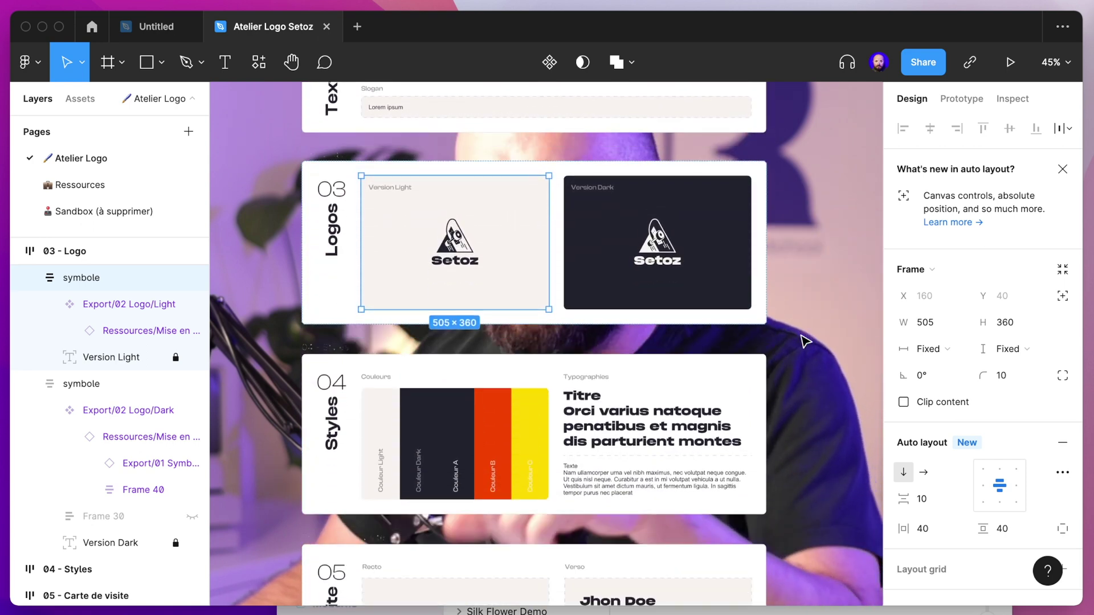
scroll(444, 408, "up", 5)
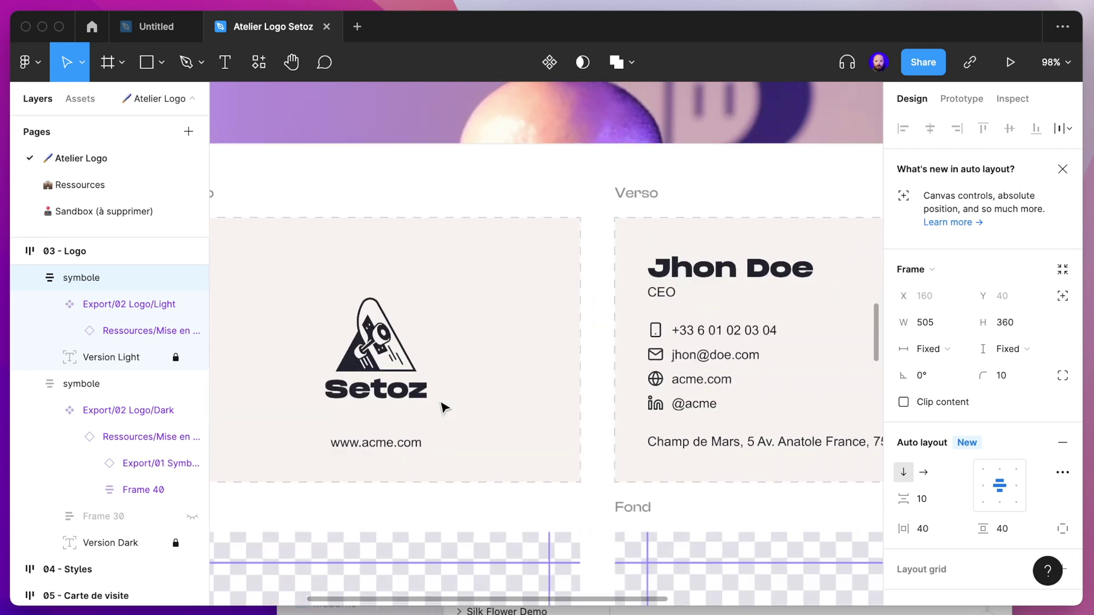
scroll(456, 406, "right", 4)
scroll(469, 406, "down", 8)
scroll(470, 407, "left", 4)
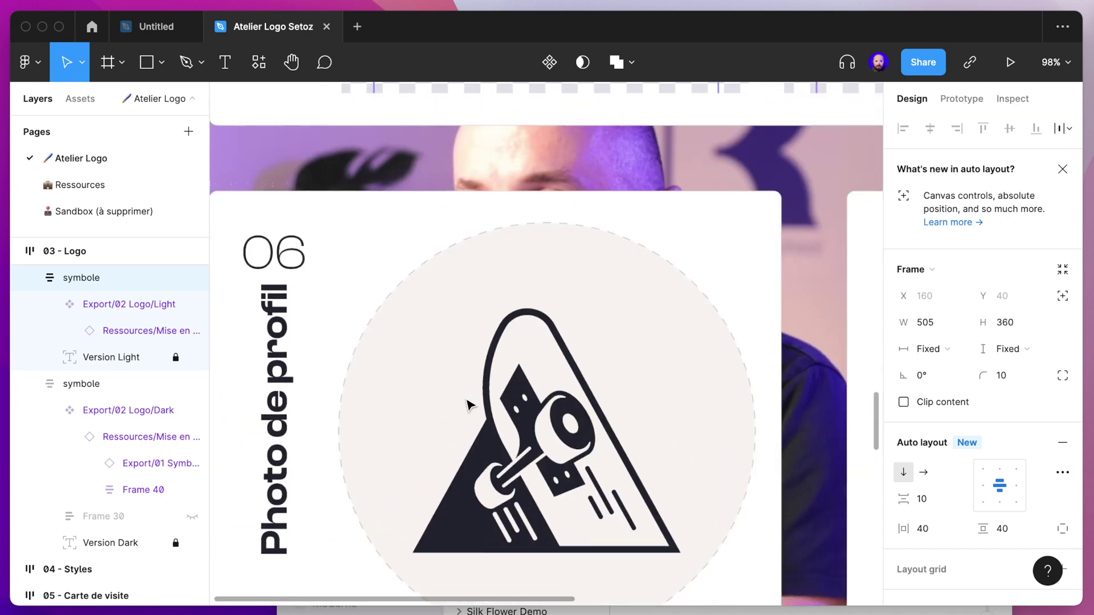
scroll(484, 396, "down", 2)
key("shift+1")
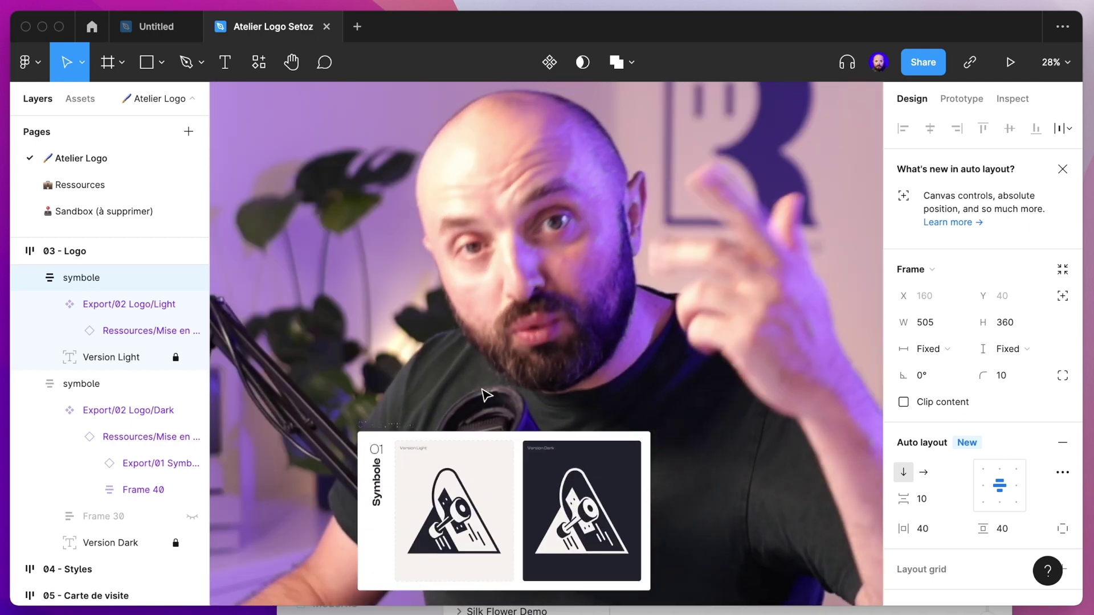
key("shift+2")
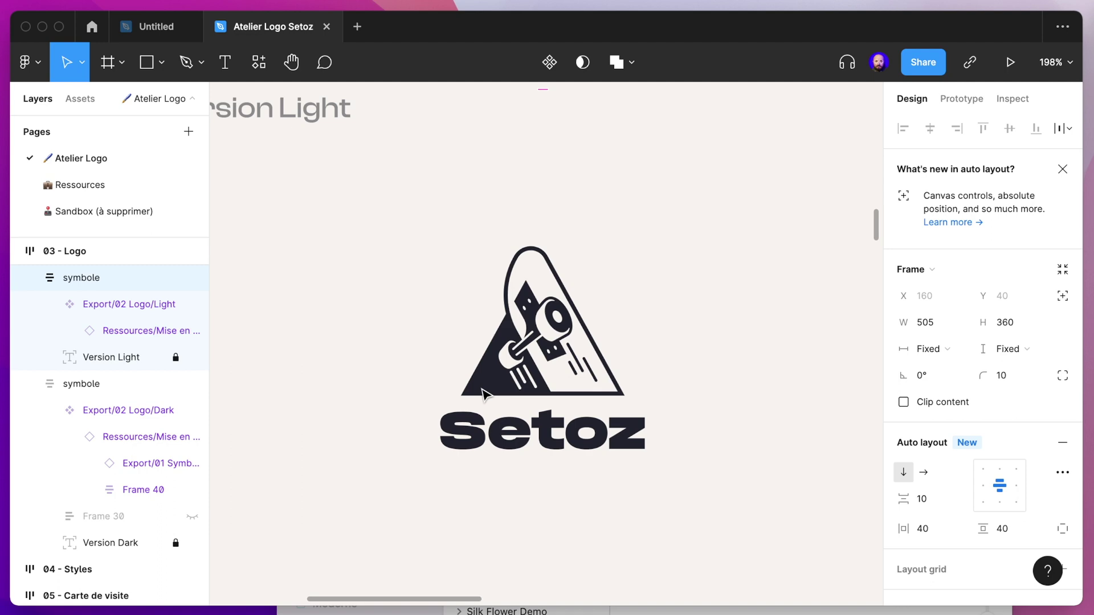
key("shift+1")
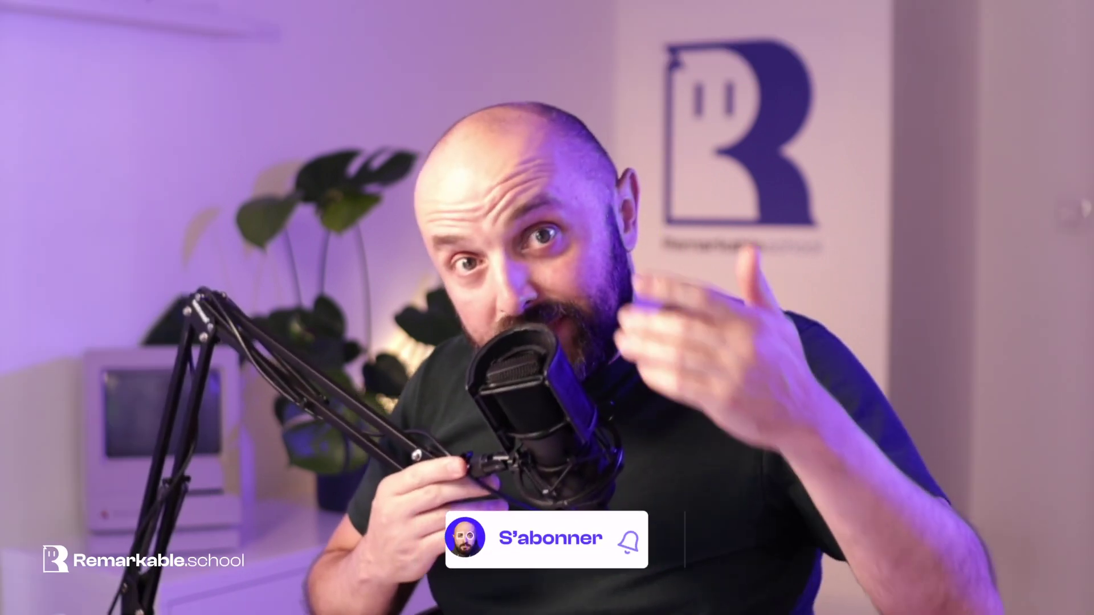